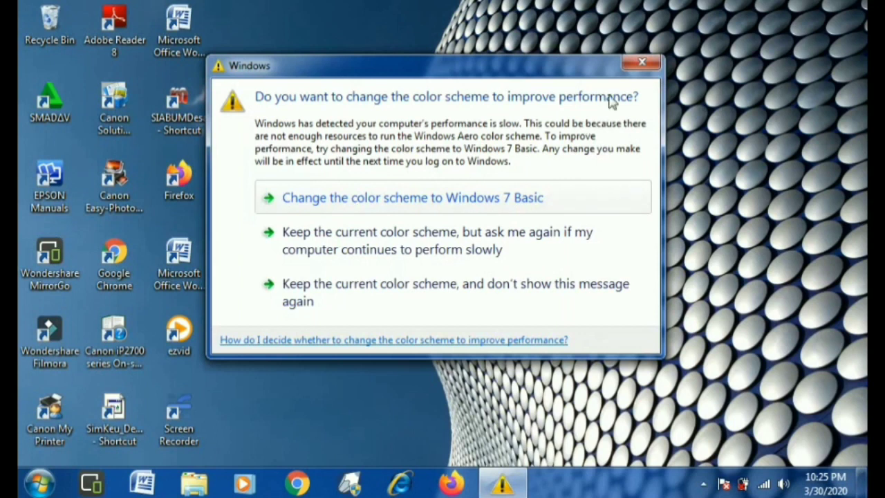
Step: Dismiss the color scheme performance prompt and launch Google Chrome from the desktop
{"action": "left_click", "coordinate": [639, 62]}
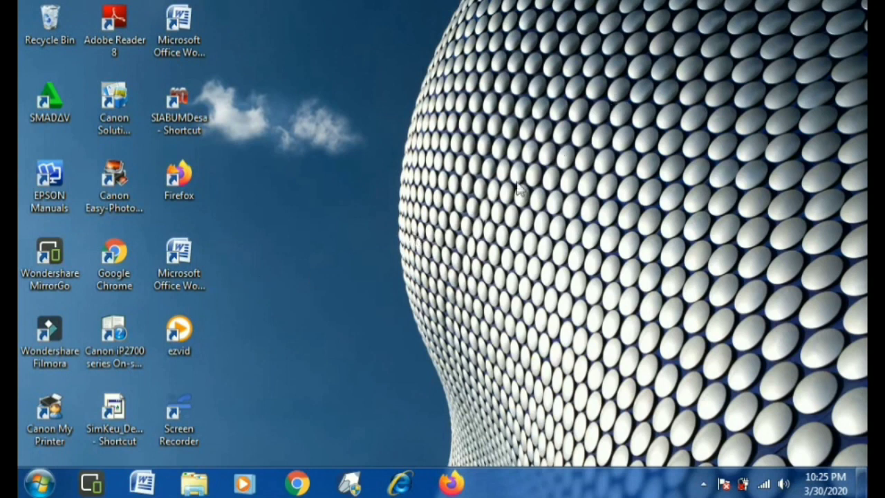
{"action": "left_click", "coordinate": [121, 260]}
{"action": "double_click", "coordinate": [121, 259]}
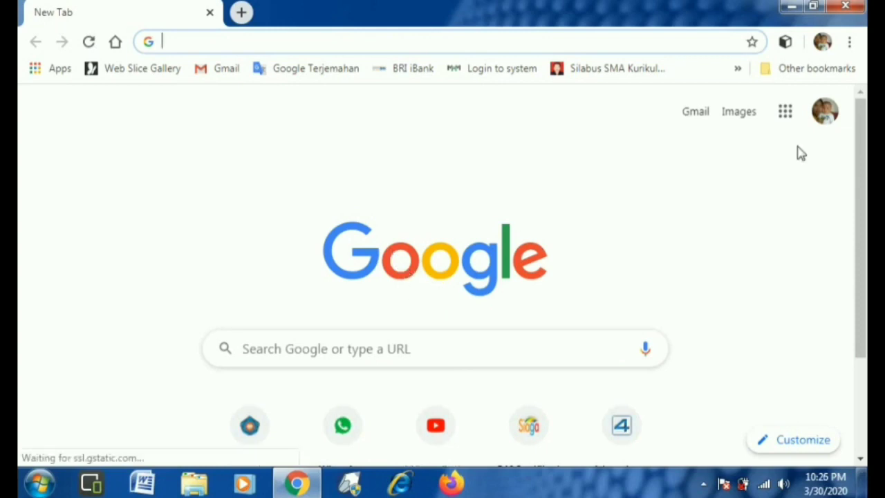
Step: Open Google Drive from the Google apps list and dismiss the news notification
{"action": "left_click", "coordinate": [785, 113]}
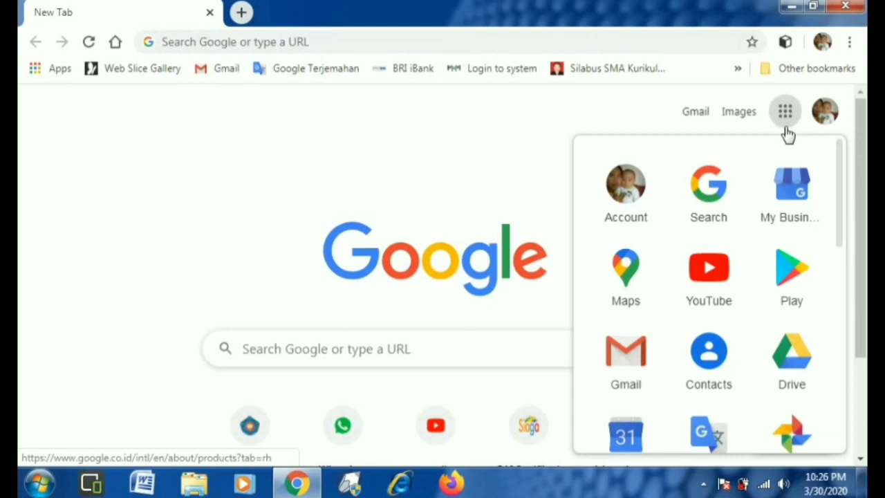
{"action": "left_click", "coordinate": [798, 360]}
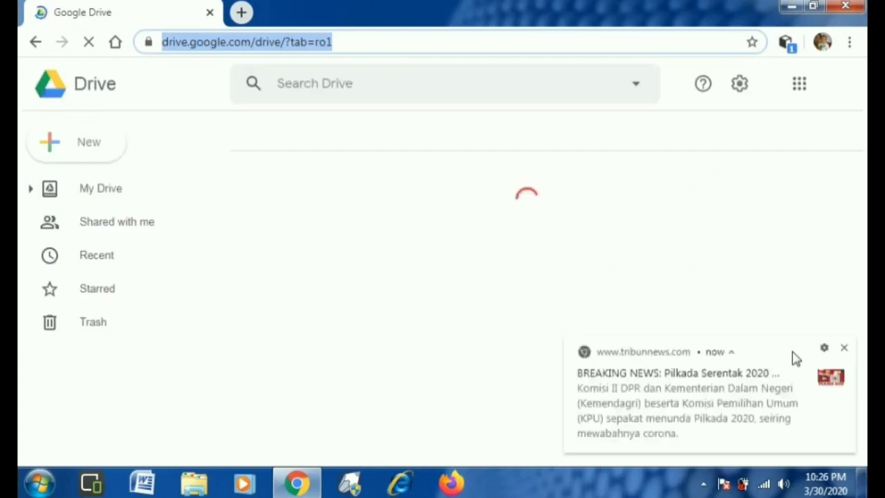
{"action": "left_click", "coordinate": [844, 347]}
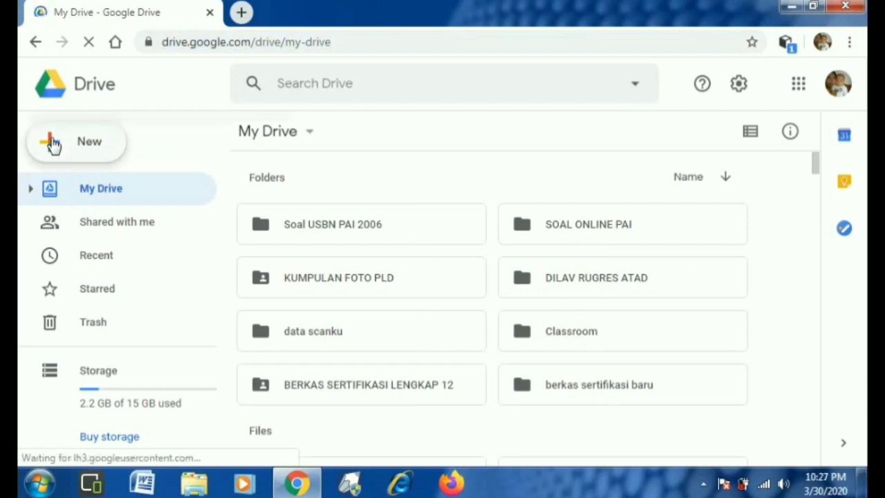
Step: Create a new blank Google Forms form from My Drive
{"action": "left_click", "coordinate": [54, 144]}
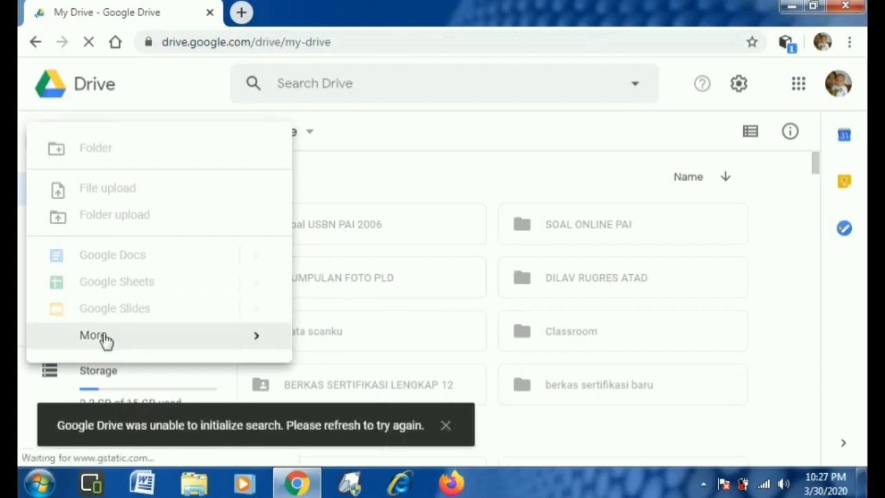
{"action": "mouse_move", "coordinate": [131, 339]}
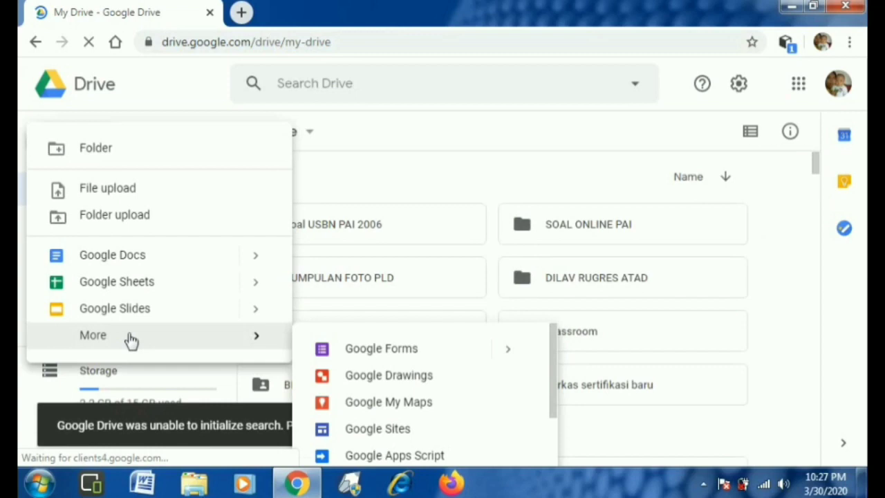
{"action": "left_click", "coordinate": [382, 350]}
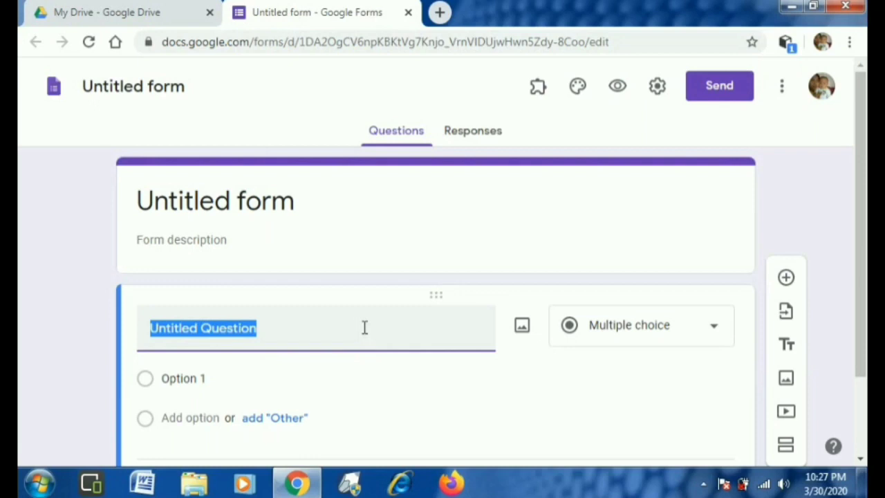
Step: Title the form "Ulangan Harian Online Mapel PAIBP"
{"action": "left_click", "coordinate": [283, 201]}
{"action": "type", "text": "S"}
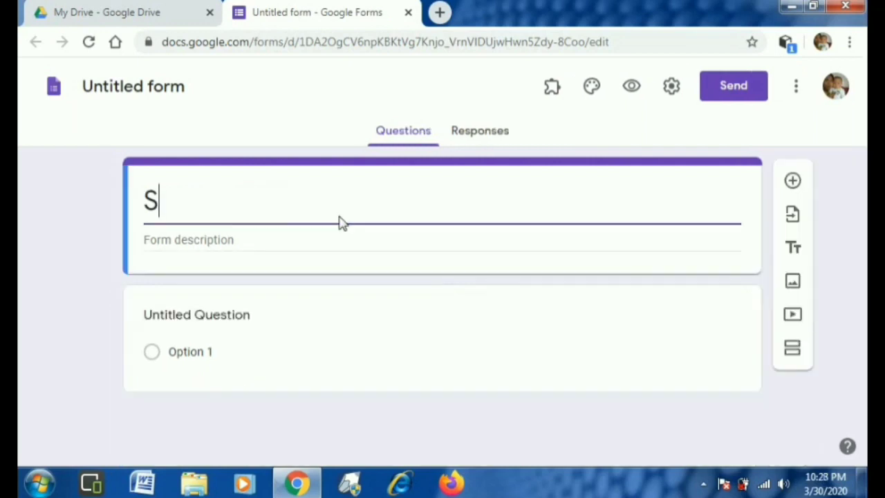
{"action": "key", "text": "BackSpace"}
{"action": "type", "text": "U"}
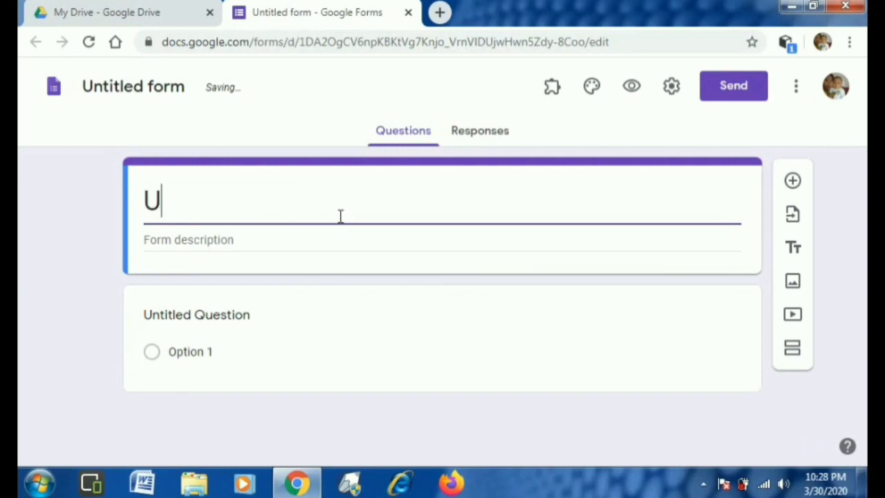
{"action": "type", "text": "langa"}
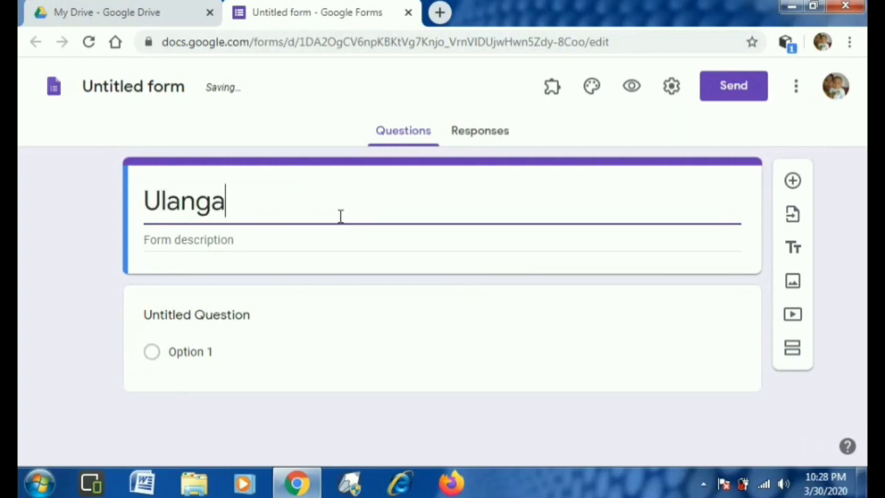
{"action": "type", "text": "n"}
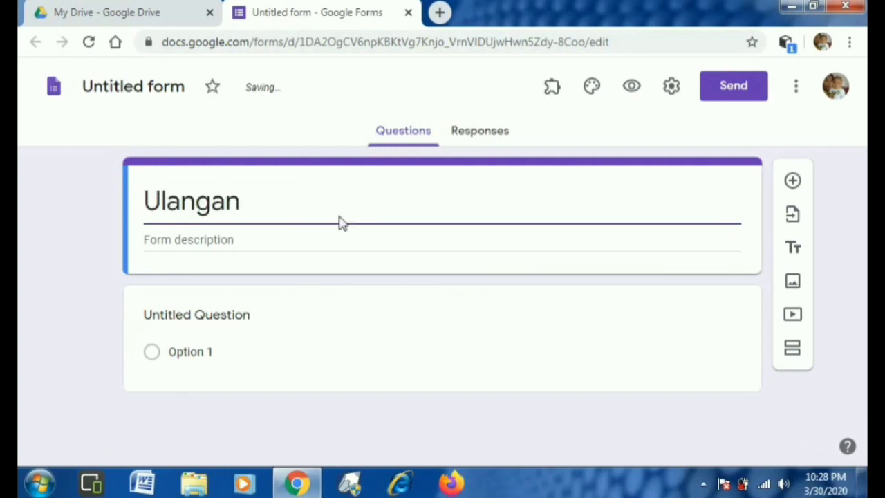
{"action": "type", "text": " Harian Onli"}
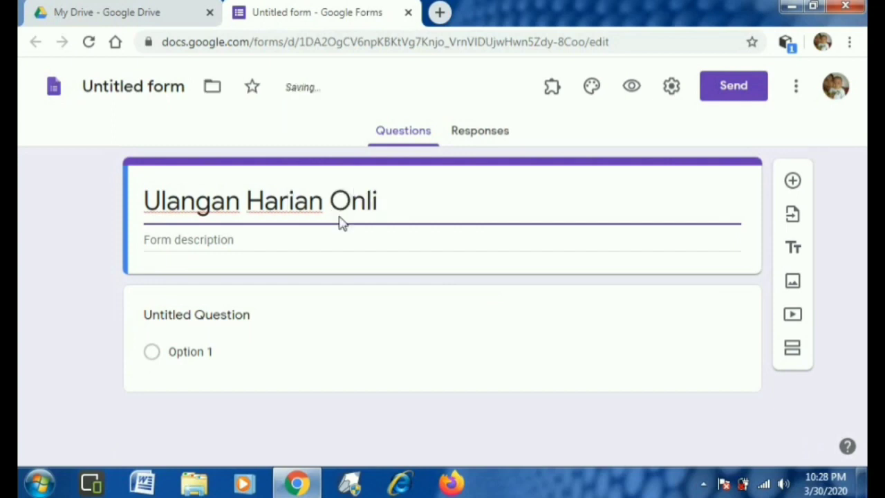
{"action": "type", "text": "ne Mapel"}
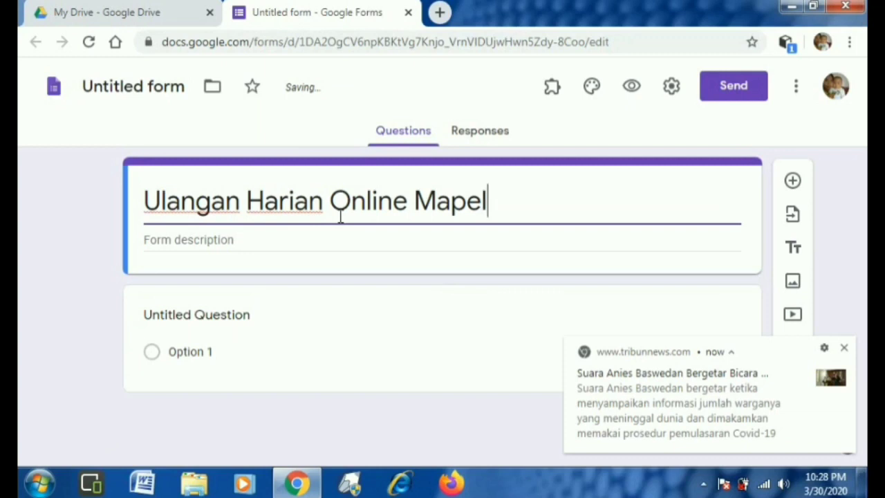
{"action": "type", "text": " P"}
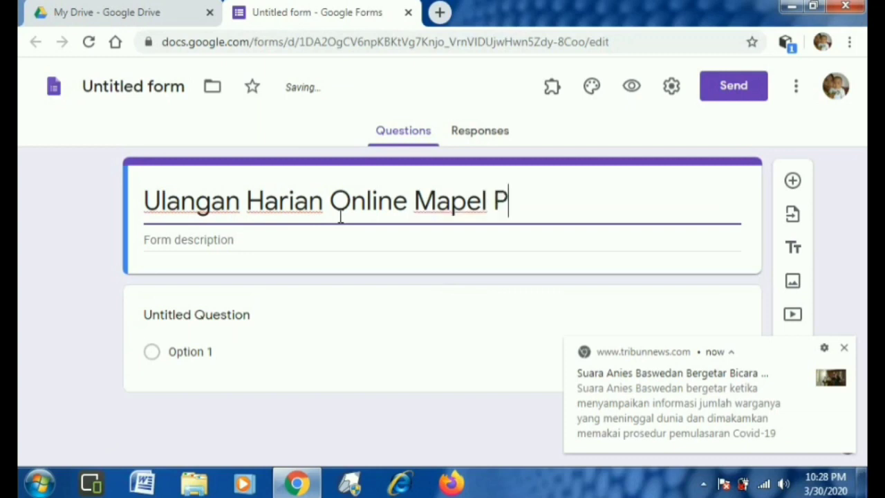
{"action": "type", "text": "AIBP"}
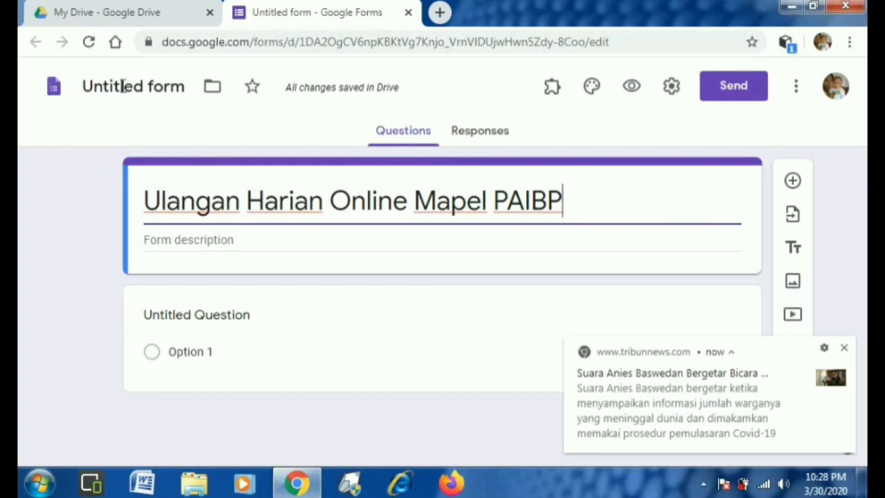
Step: Enter the form description "Kerjakan Soal Ulangan di bawah ini dengan mengklik jawaban yang benar"
{"action": "left_click", "coordinate": [294, 255]}
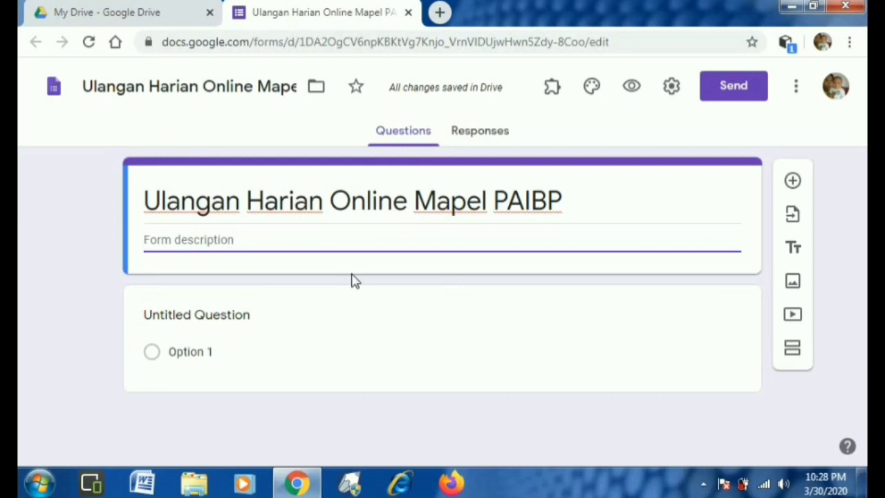
{"action": "type", "text": "K"}
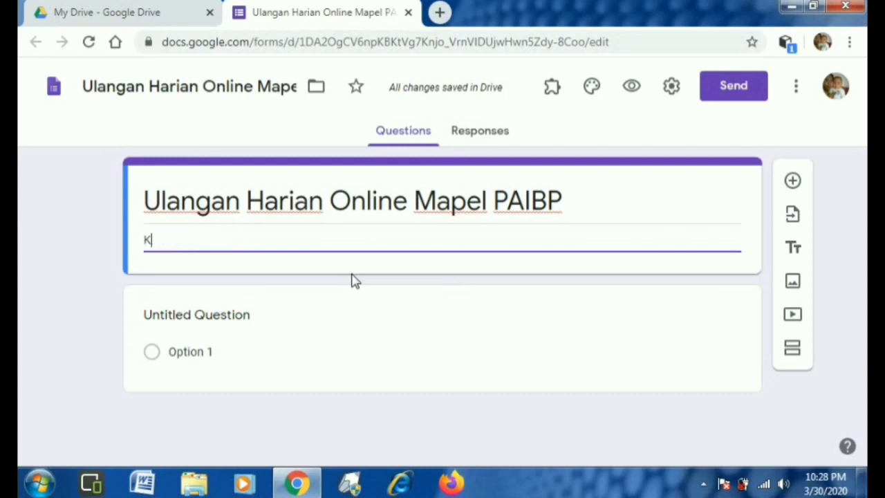
{"action": "type", "text": "erjakan Soal"}
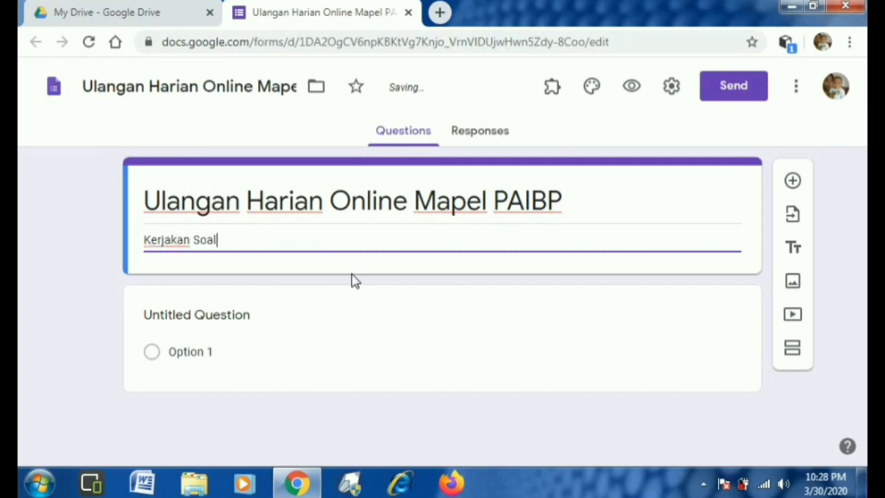
{"action": "type", "text": " Ulangan di "}
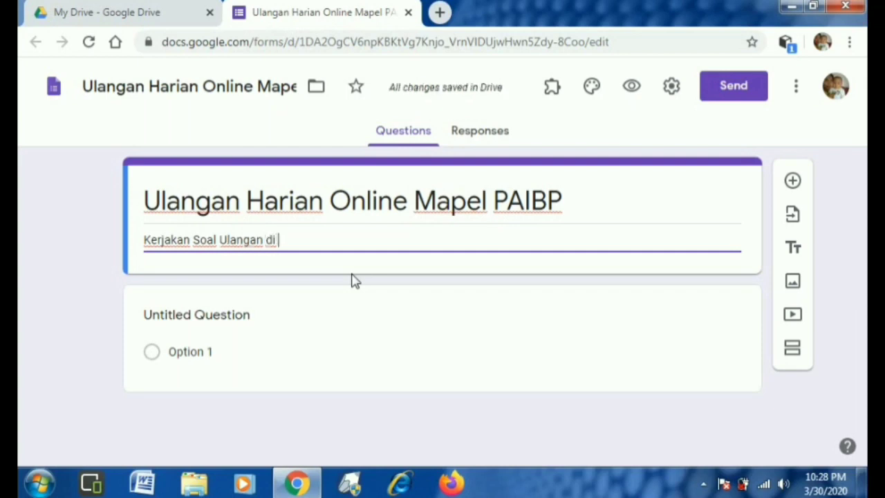
{"action": "type", "text": "bawah "}
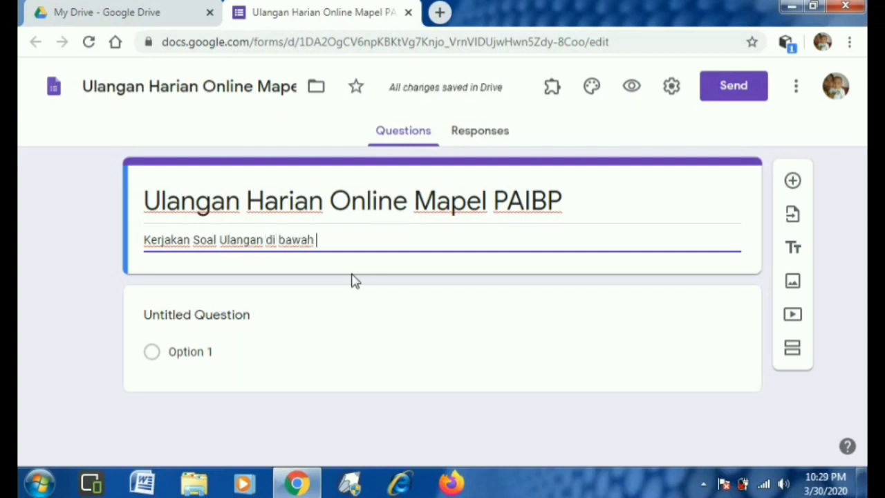
{"action": "type", "text": "ini"}
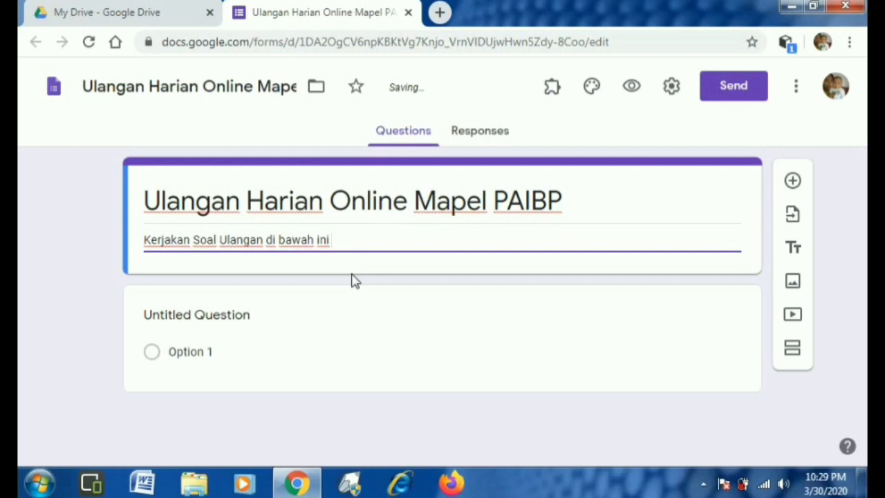
{"action": "type", "text": " dengan"}
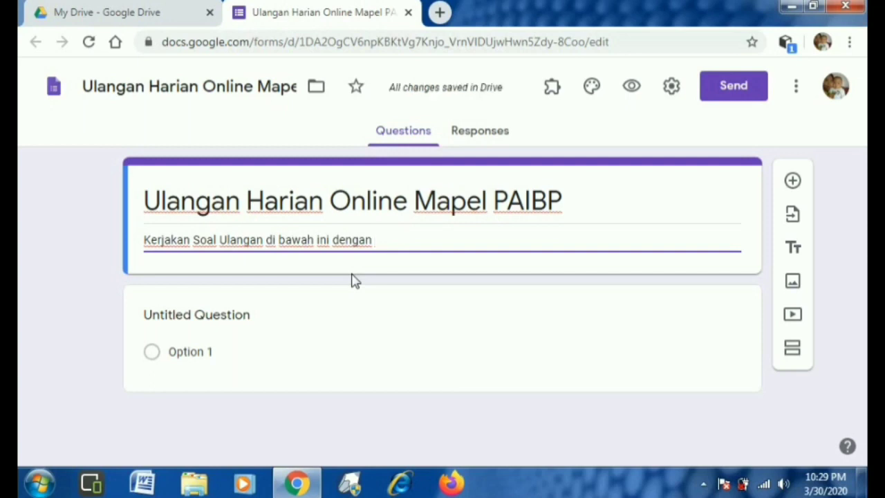
{"action": "type", "text": " be"}
{"action": "key", "text": "BackSpace"}
{"action": "key", "text": "BackSpace"}
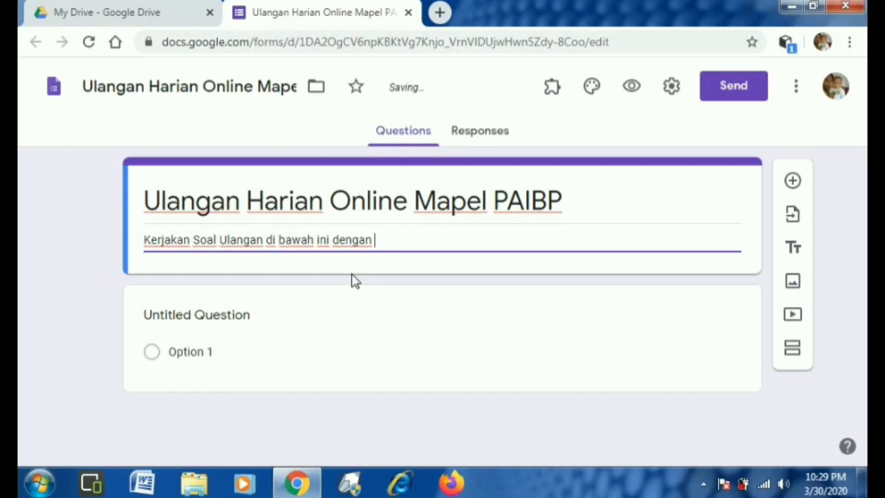
{"action": "type", "text": "mengklik ja"}
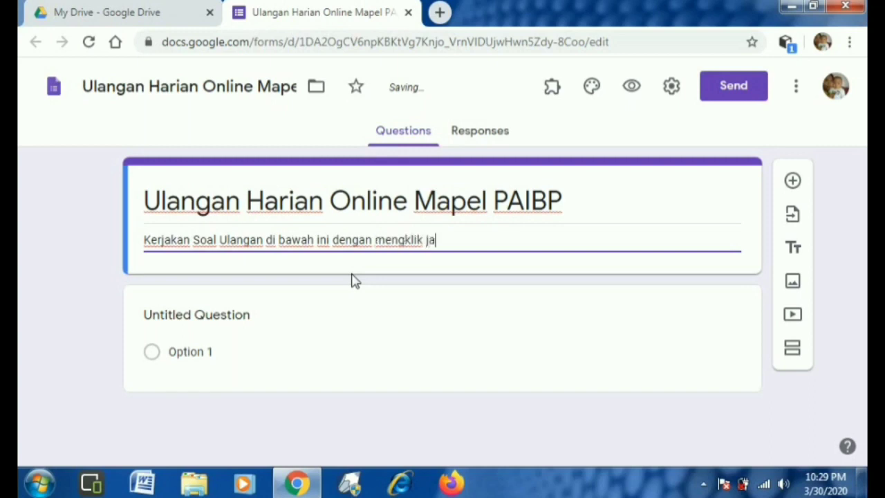
{"action": "type", "text": "waban ya"}
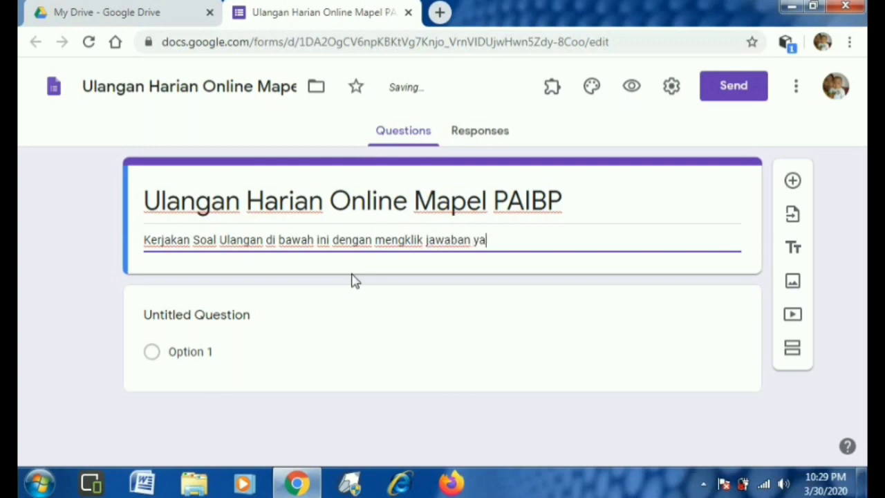
{"action": "type", "text": "ngb"}
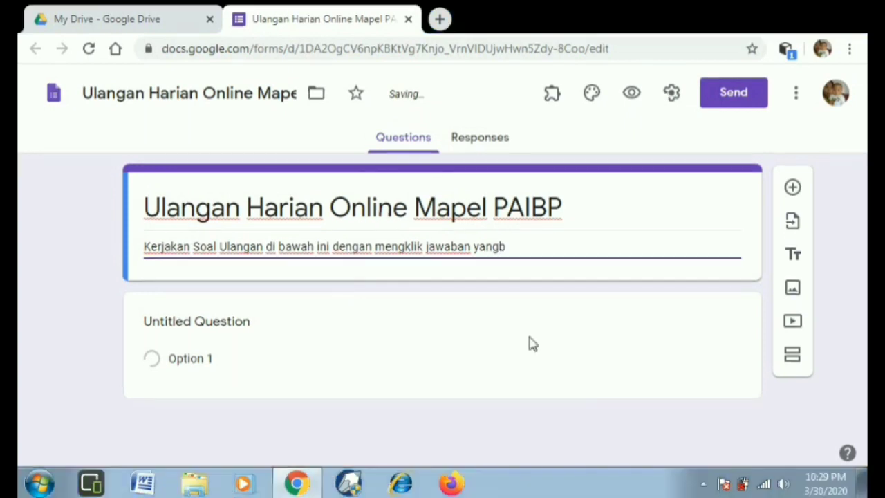
{"action": "type", "text": " benar"}
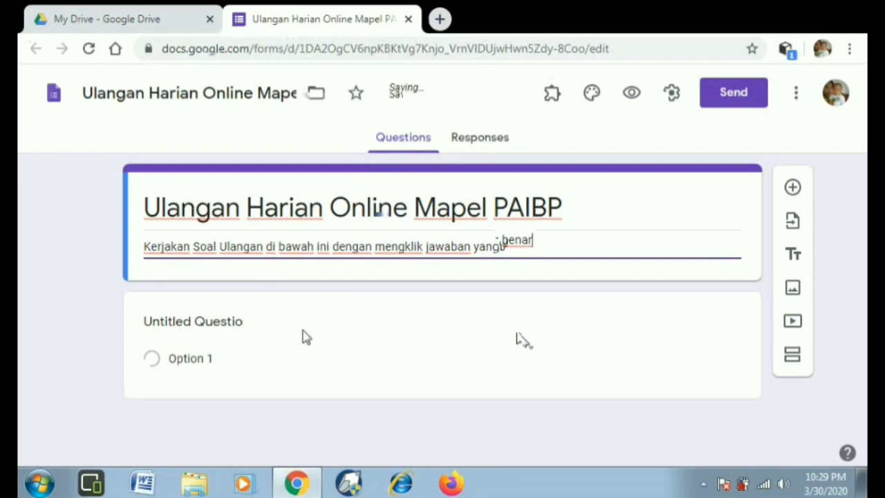
Step: Turn the first question into a required short-answer question titled "Nama Siswa"
{"action": "left_click", "coordinate": [245, 338]}
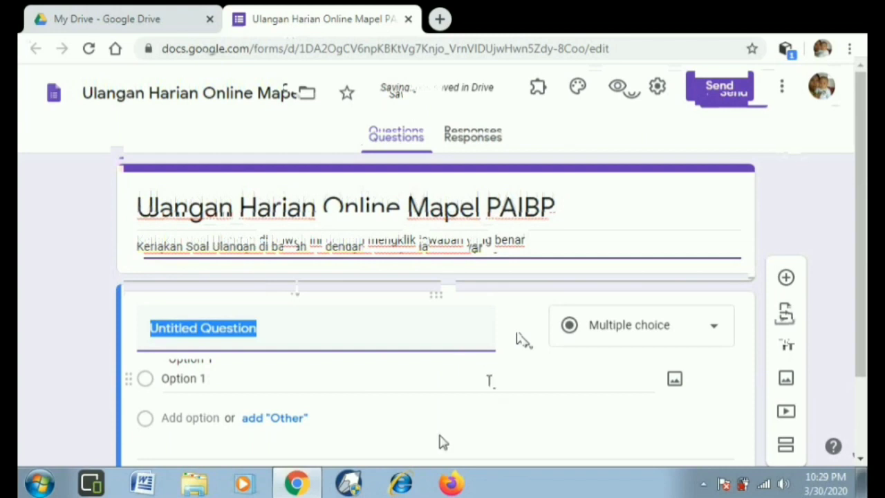
{"action": "type", "text": "Na"}
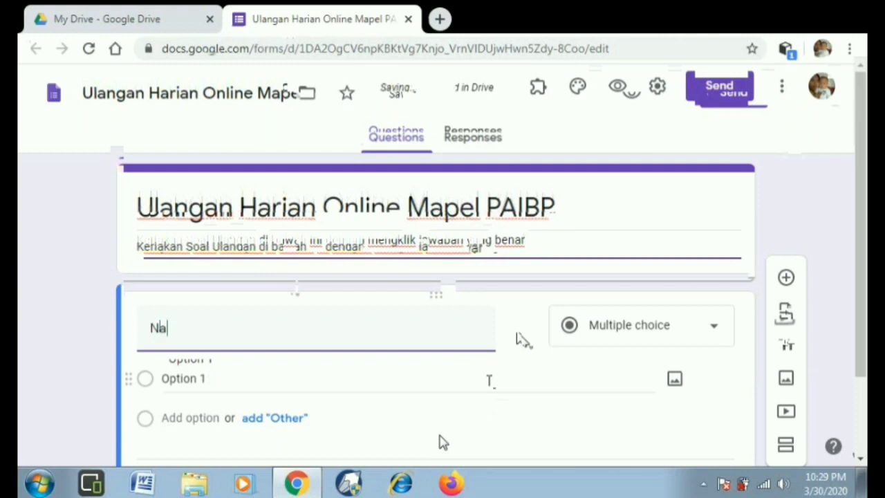
{"action": "type", "text": "ma Siswa"}
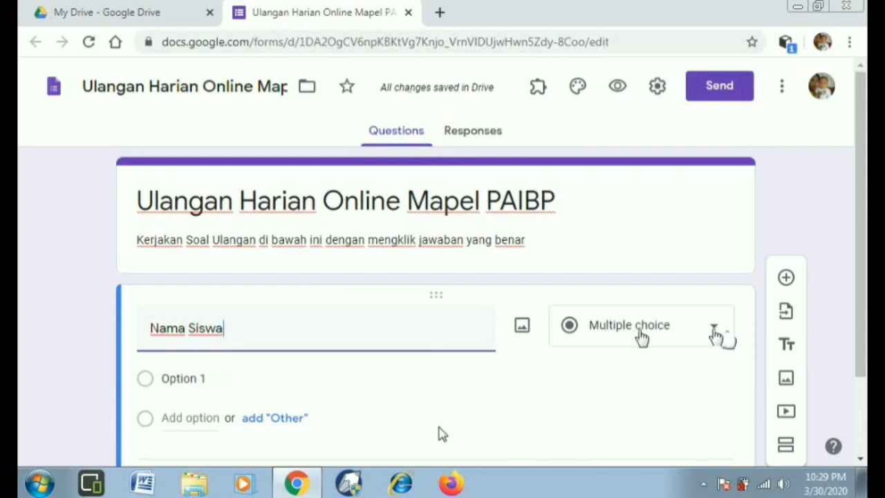
{"action": "left_click", "coordinate": [642, 325]}
{"action": "left_click", "coordinate": [622, 247]}
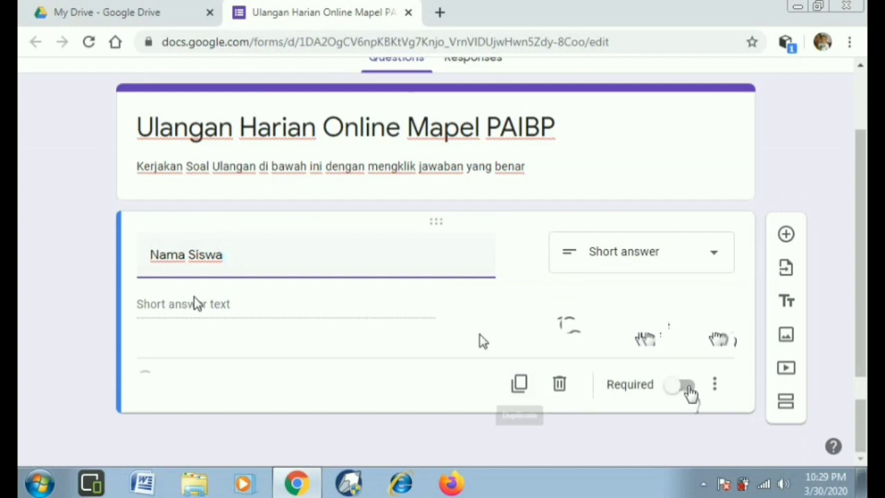
{"action": "left_click", "coordinate": [686, 386]}
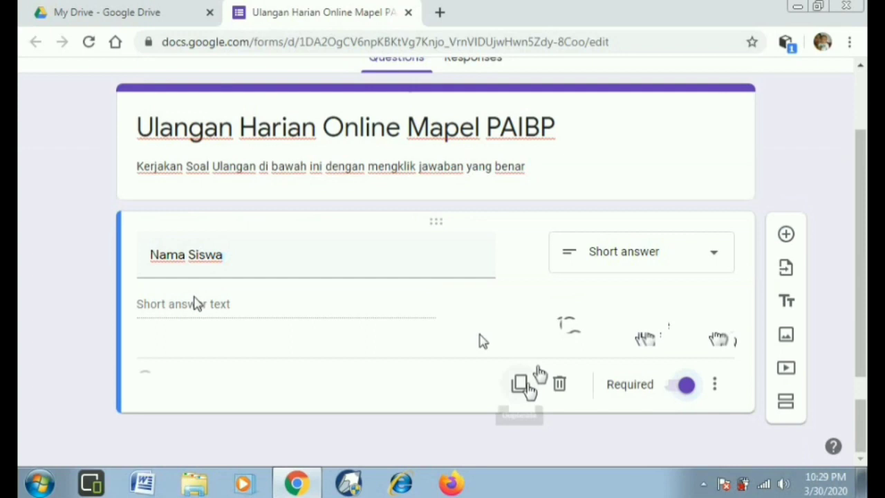
Step: Duplicate the required "Nama Siswa" question and retitle the copy "Kelas"
{"action": "left_click", "coordinate": [525, 382]}
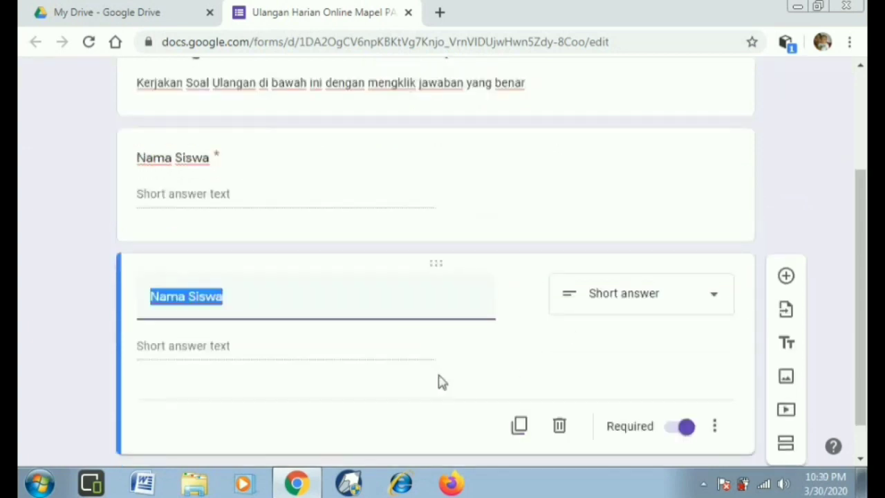
{"action": "type", "text": "Kela"}
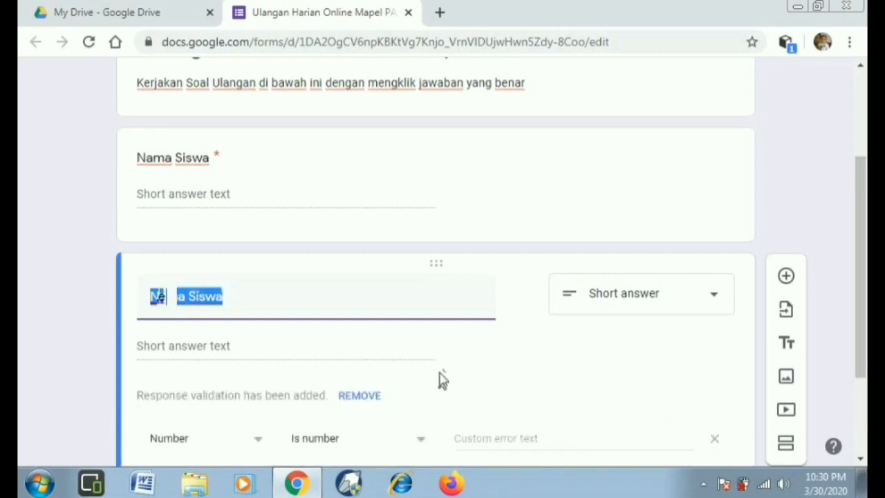
{"action": "key", "text": "BackSpace"}
{"action": "type", "text": "No."}
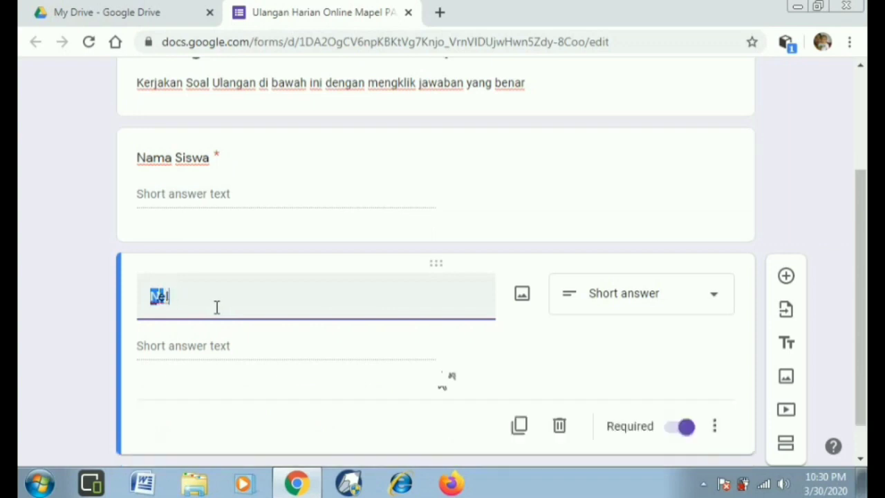
{"action": "type", "text": "las"}
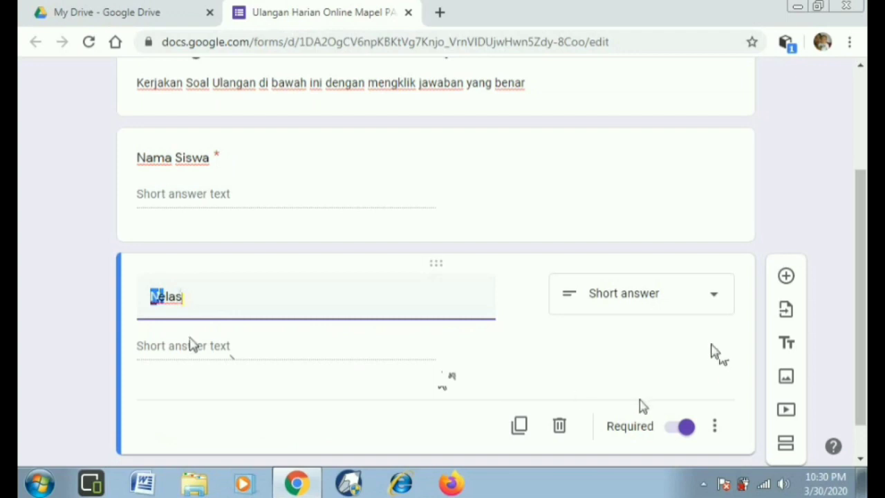
Step: Change the "Kelas" question to a dropdown and enter the first two options, "X TITL1" and "X TITL2"
{"action": "left_click", "coordinate": [719, 303]}
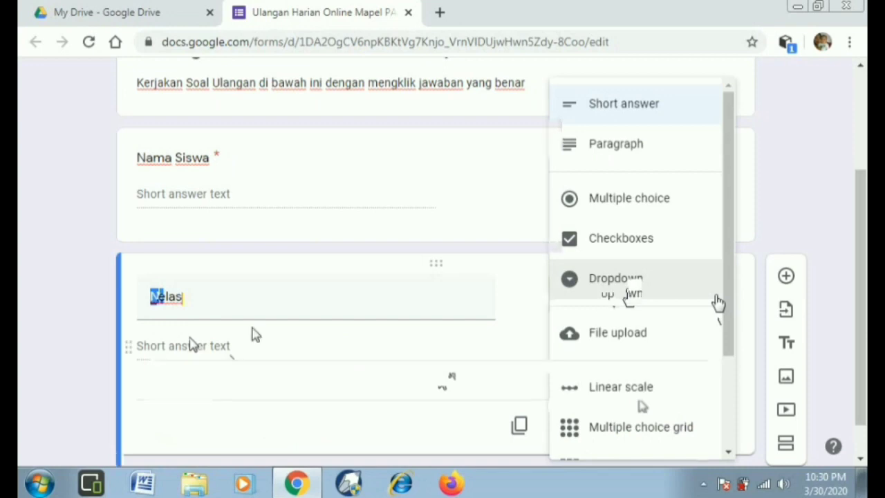
{"action": "left_click", "coordinate": [196, 347]}
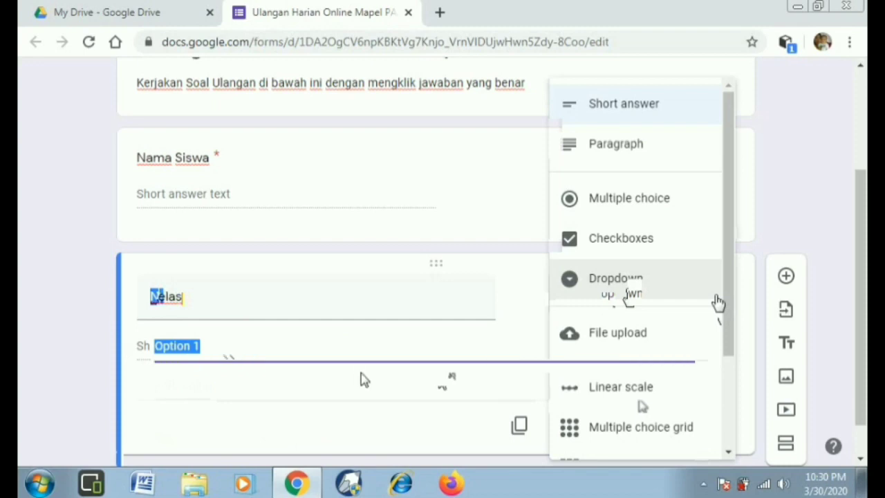
{"action": "type", "text": "X"}
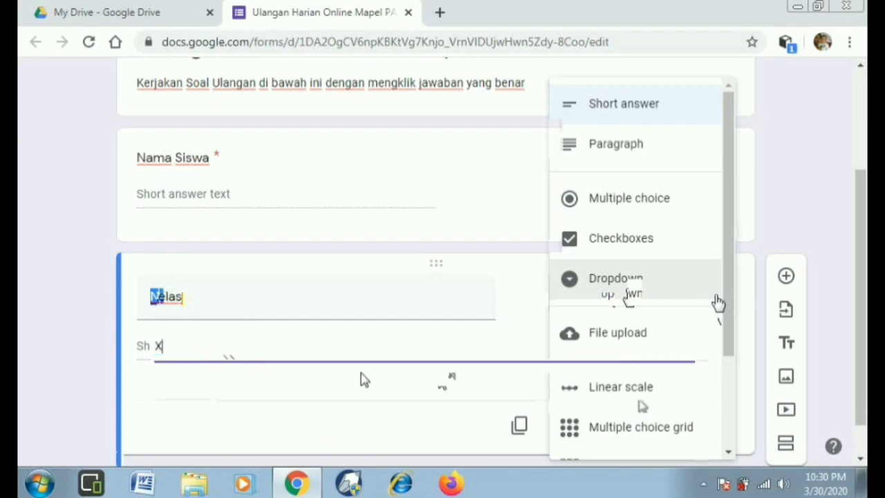
{"action": "type", "text": " TITL 1L"}
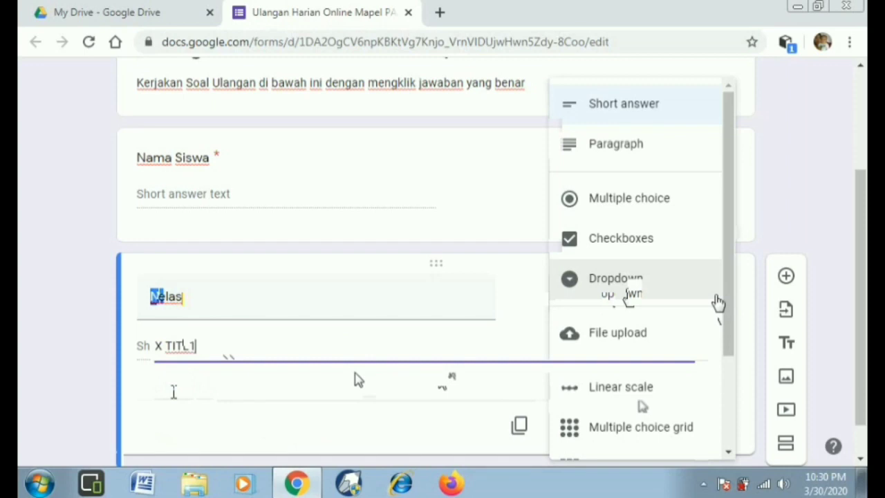
{"action": "key", "text": "Return"}
{"action": "type", "text": "X"}
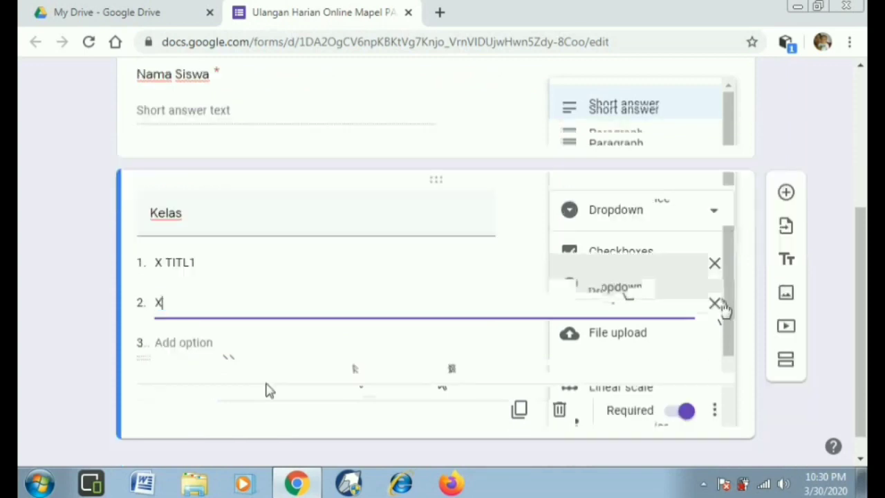
{"action": "type", "text": " TITL"}
{"action": "key", "text": "Return"}
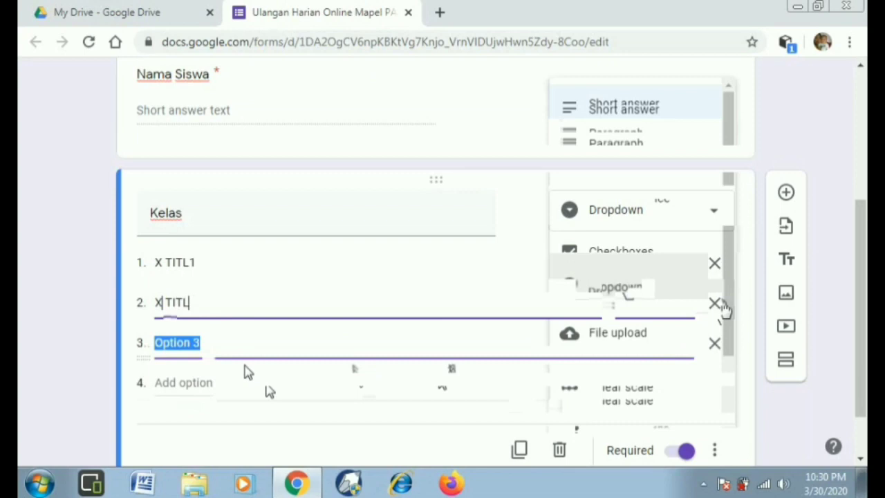
Step: Add "X BDP1" and "X BDP2" as the third and fourth options of the "Kelas" dropdown
{"action": "type", "text": "X BD"}
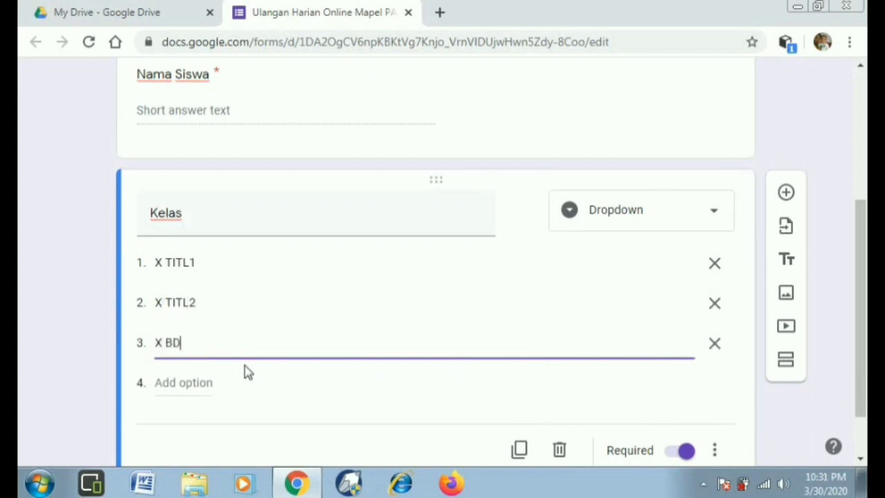
{"action": "type", "text": "P1"}
{"action": "left_click", "coordinate": [194, 386]}
{"action": "type", "text": "X BDP2"}
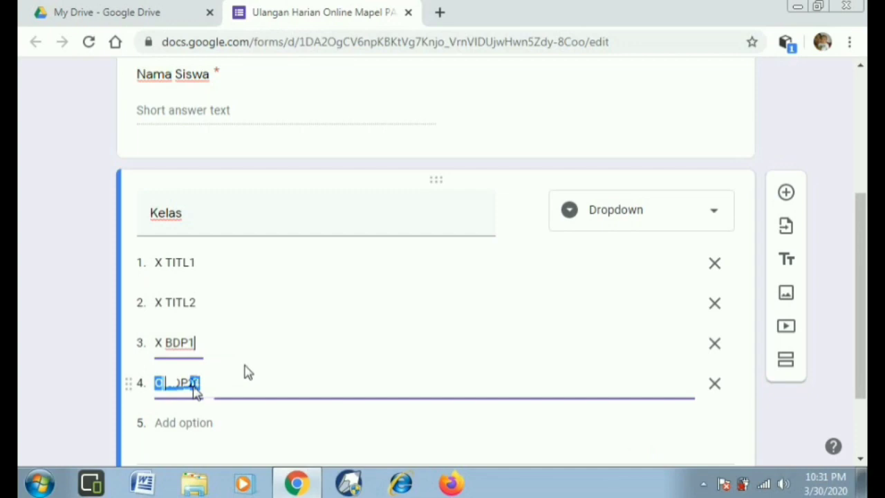
Step: Add the options "X AKL1", "X AKL2" and "XAKL3" to the "Kelas" dropdown
{"action": "left_click", "coordinate": [190, 423]}
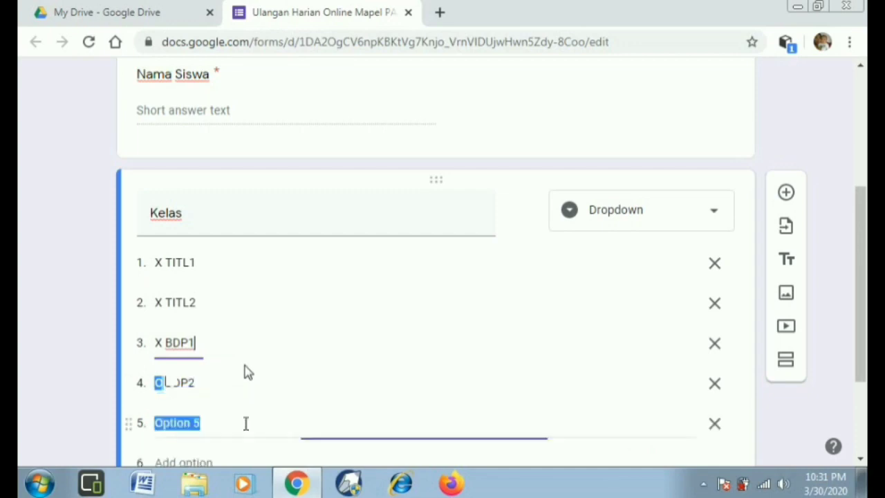
{"action": "type", "text": "X AKL"}
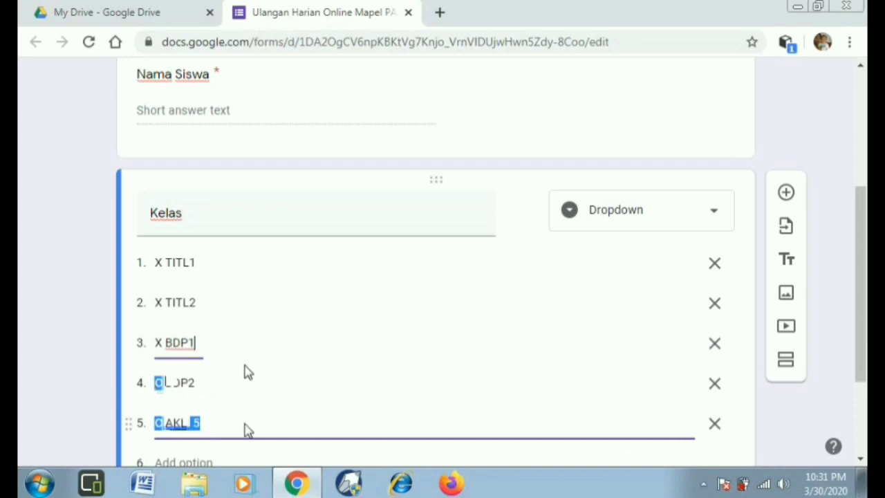
{"action": "type", "text": "1"}
{"action": "key", "text": "Return"}
{"action": "type", "text": "X "}
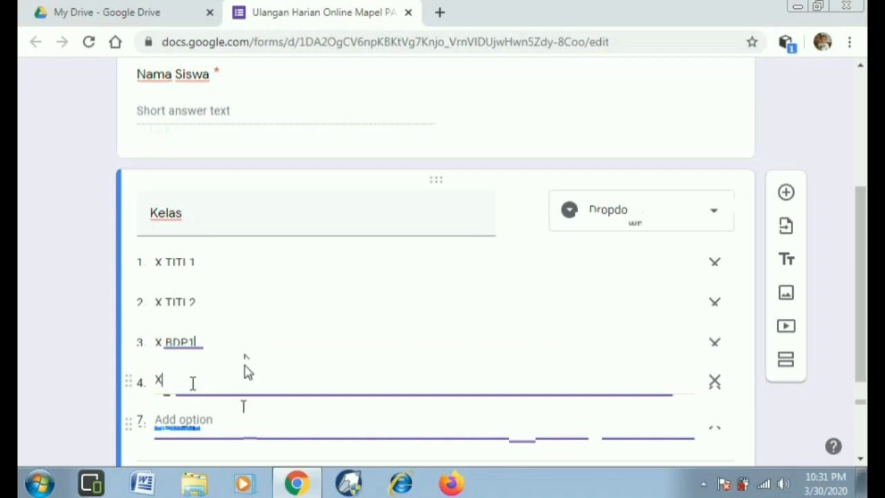
{"action": "type", "text": "AKL2"}
{"action": "key", "text": "Return"}
{"action": "type", "text": "X"}
{"action": "type", "text": "AKL#"}
{"action": "key", "text": "BackSpace"}
{"action": "type", "text": "3"}
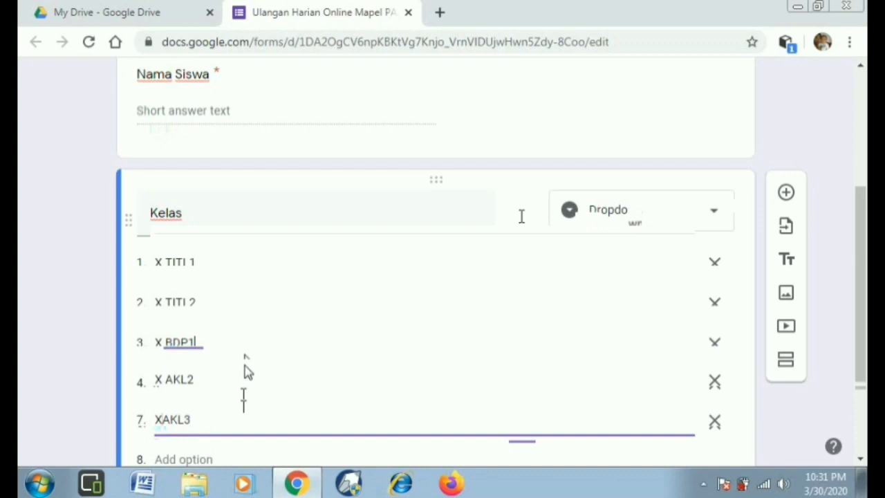
Step: Duplicate the completed "Kelas" question and retitle the copy "Nomor Absen"
{"action": "scroll", "coordinate": [247, 368], "scroll_direction": "down", "scroll_amount": 2}
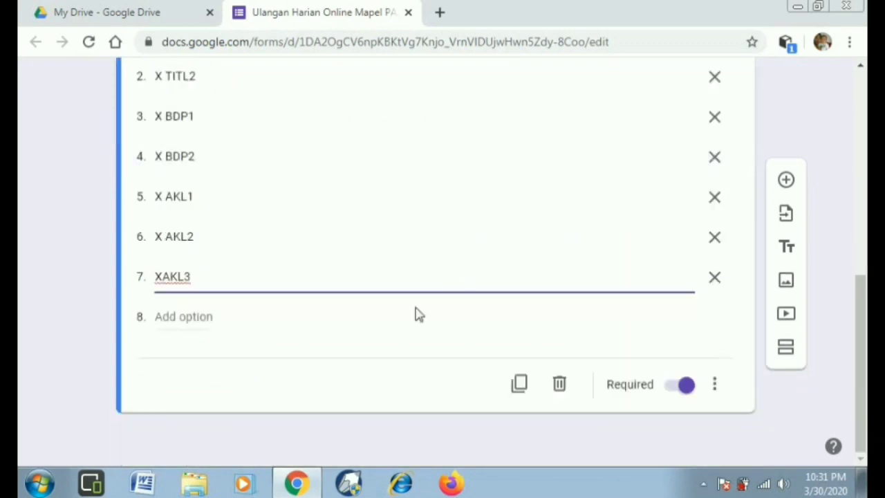
{"action": "scroll", "coordinate": [349, 310], "scroll_direction": "up", "scroll_amount": 4}
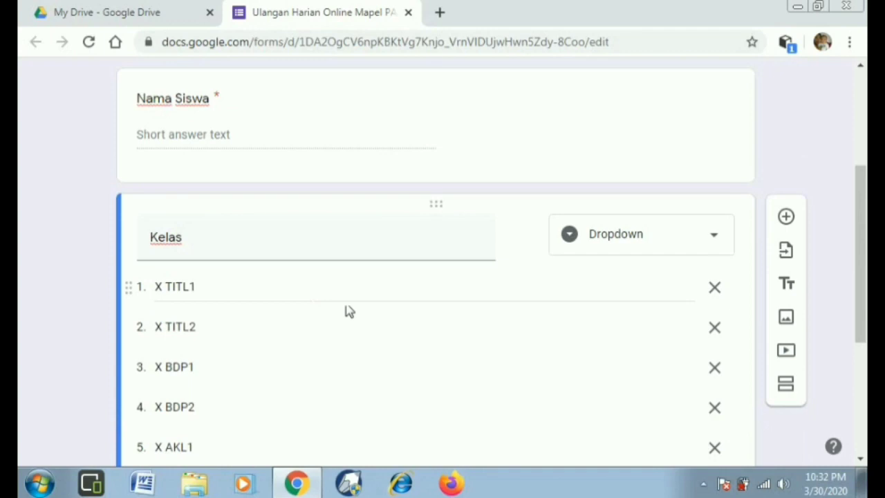
{"action": "scroll", "coordinate": [349, 311], "scroll_direction": "down", "scroll_amount": 4}
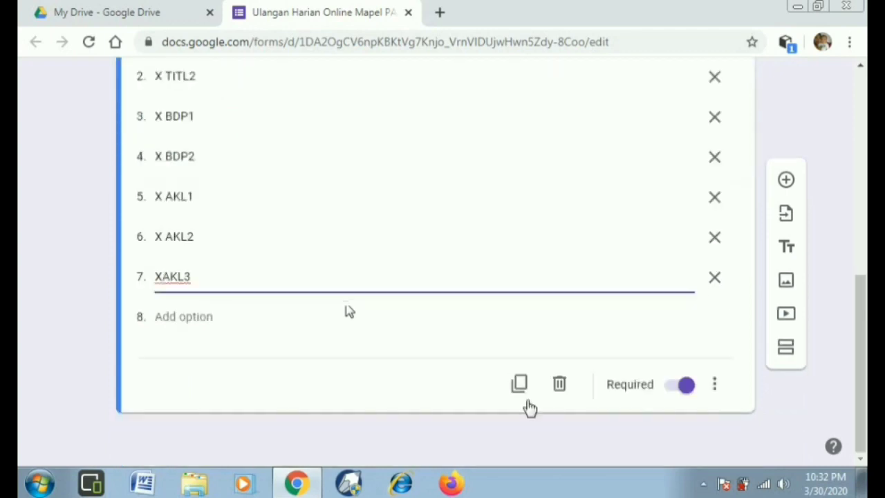
{"action": "left_click", "coordinate": [526, 402]}
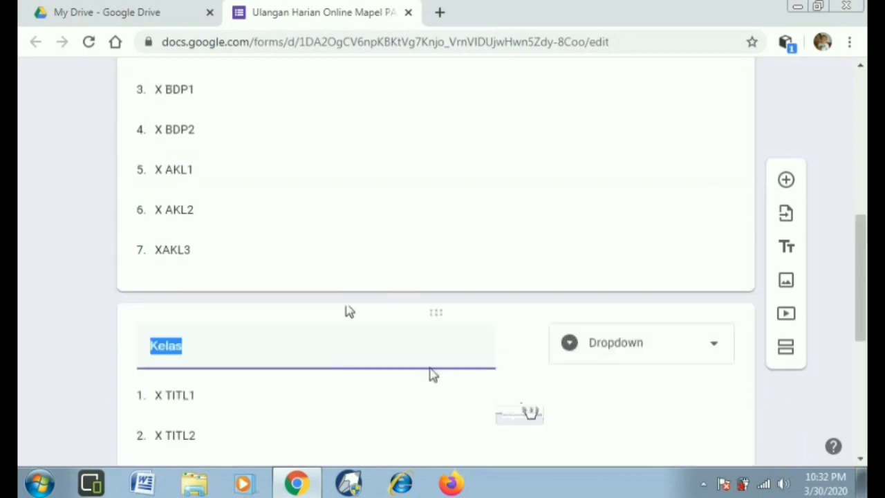
{"action": "type", "text": "Nomo"}
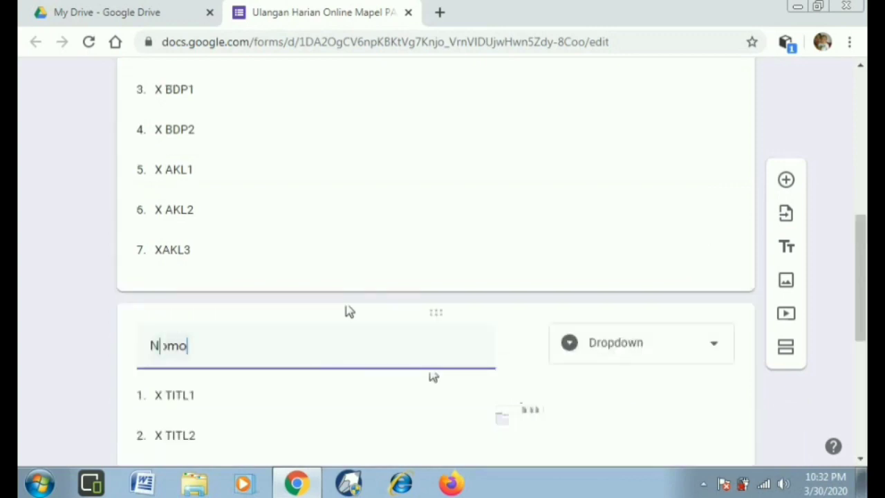
{"action": "type", "text": "r Ab"}
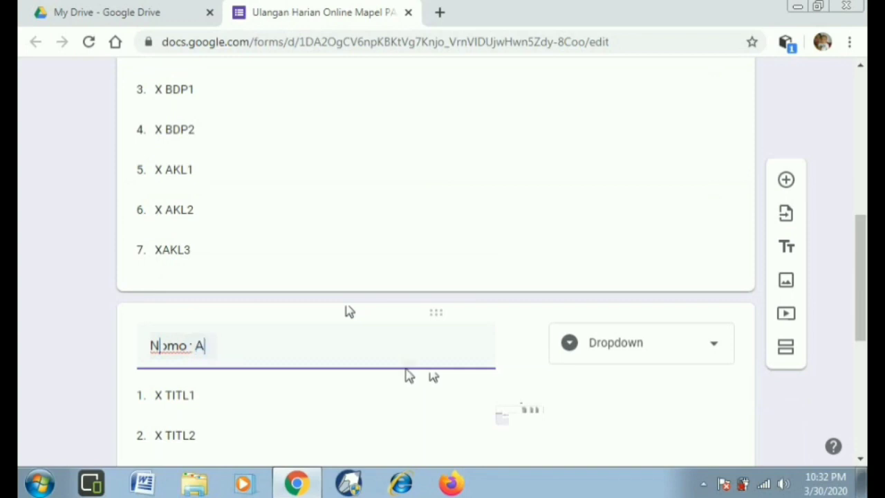
{"action": "type", "text": "sen"}
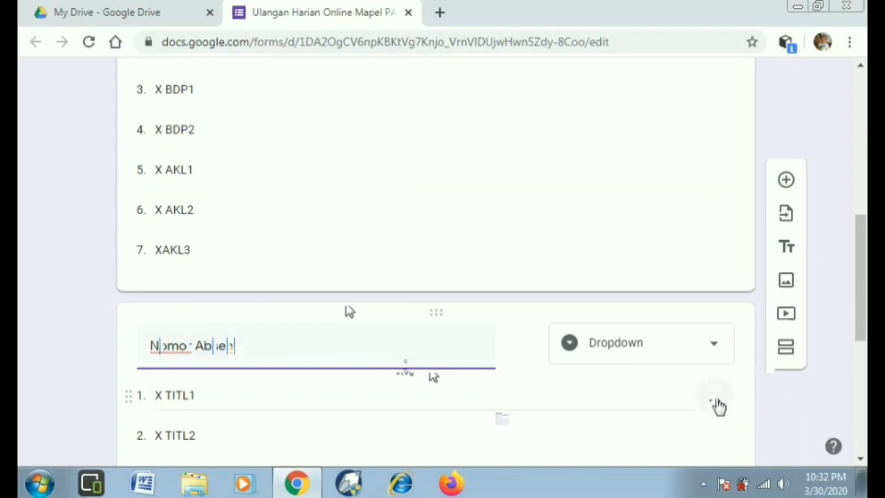
Step: Remove the copied class options from "Nomor Absen" and change the question type to short answer
{"action": "left_click", "coordinate": [716, 407]}
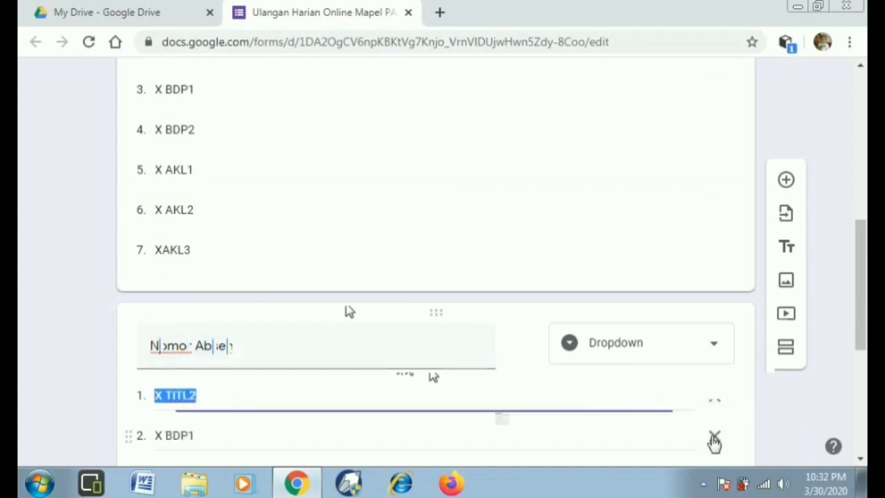
{"action": "left_click", "coordinate": [714, 440]}
{"action": "left_click", "coordinate": [714, 409]}
{"action": "left_click", "coordinate": [716, 392]}
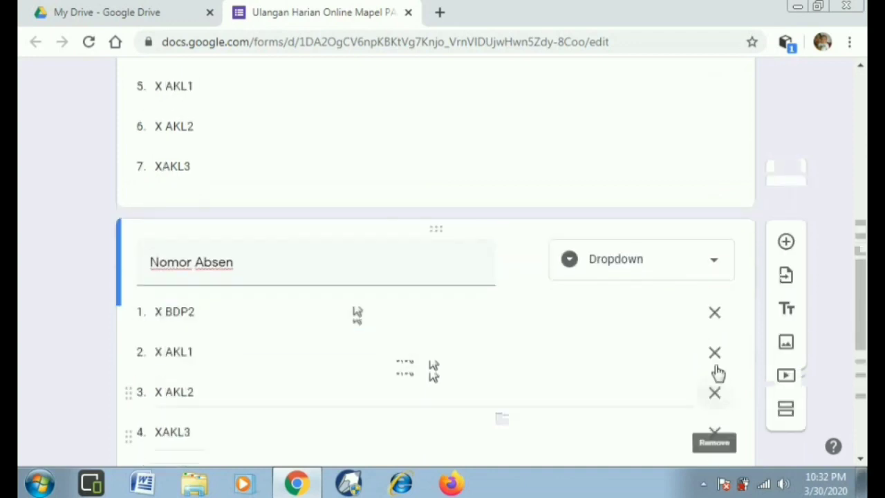
{"action": "left_click", "coordinate": [716, 265]}
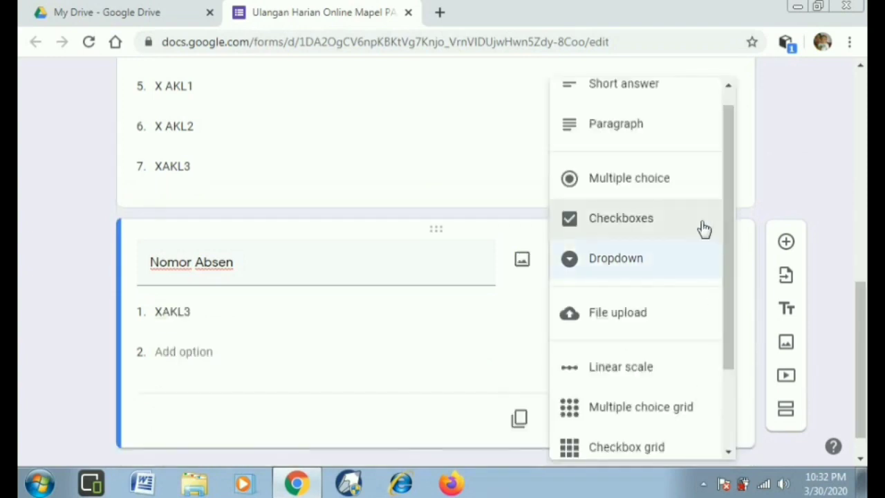
{"action": "left_click", "coordinate": [675, 98]}
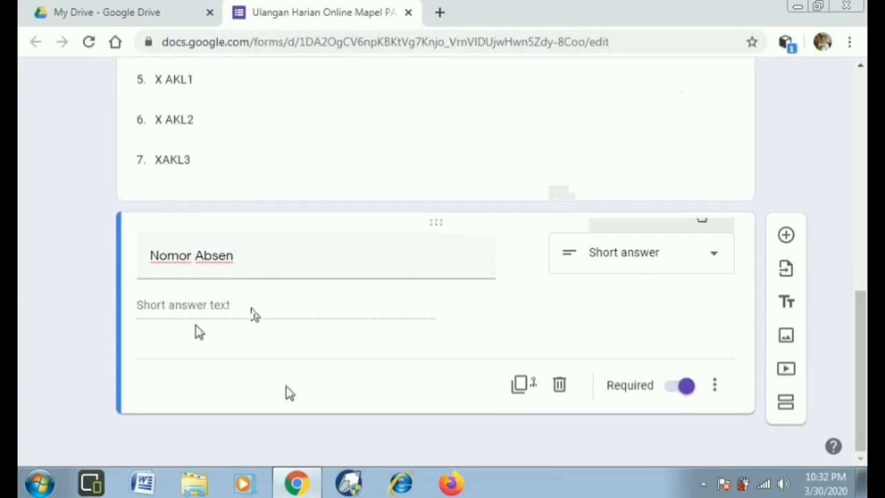
Step: Add a new section after the "Nomor Absen" question and title it "Soal ulangan"
{"action": "scroll", "coordinate": [289, 393], "scroll_direction": "up", "scroll_amount": 2}
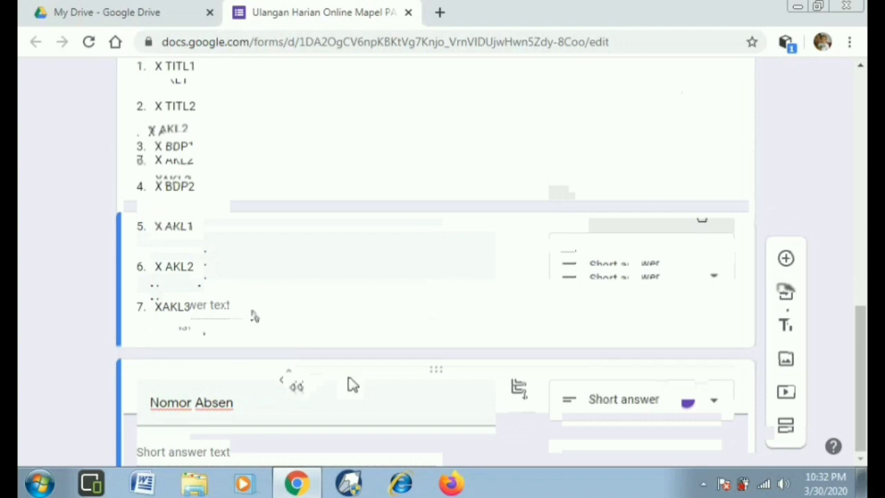
{"action": "left_click", "coordinate": [790, 405]}
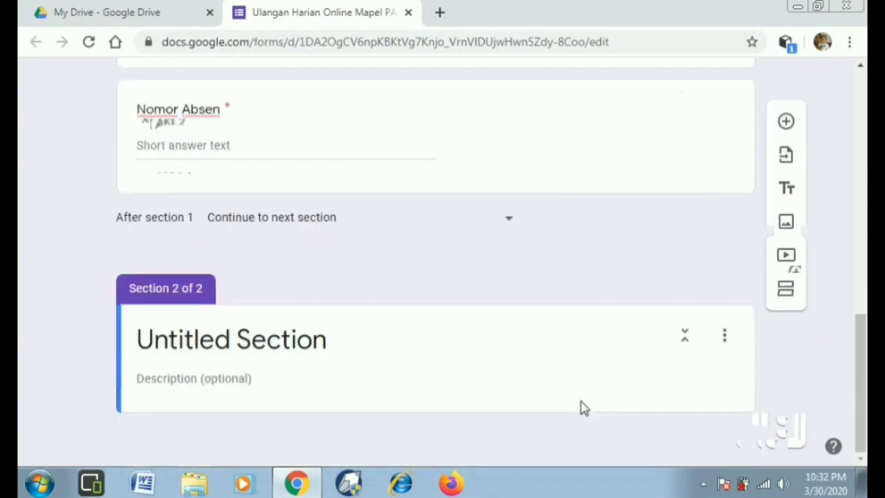
{"action": "left_click", "coordinate": [273, 344]}
{"action": "type", "text": "Soal"}
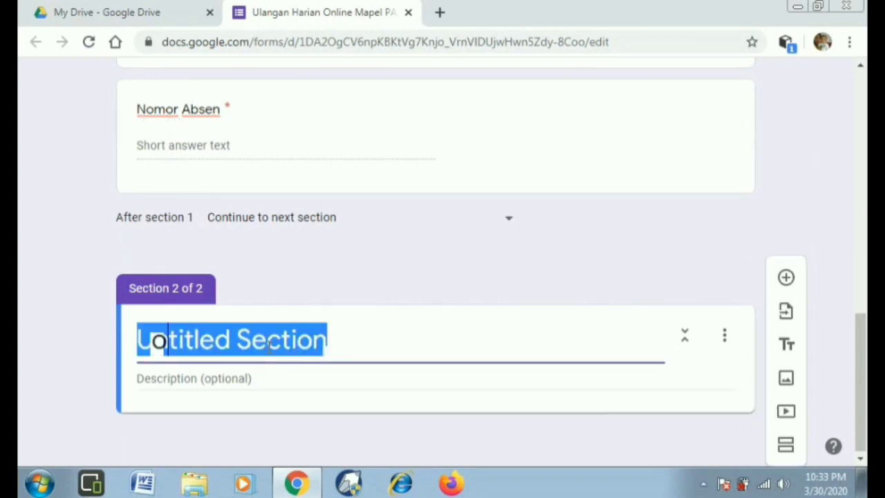
{"action": "type", "text": " ulangan"}
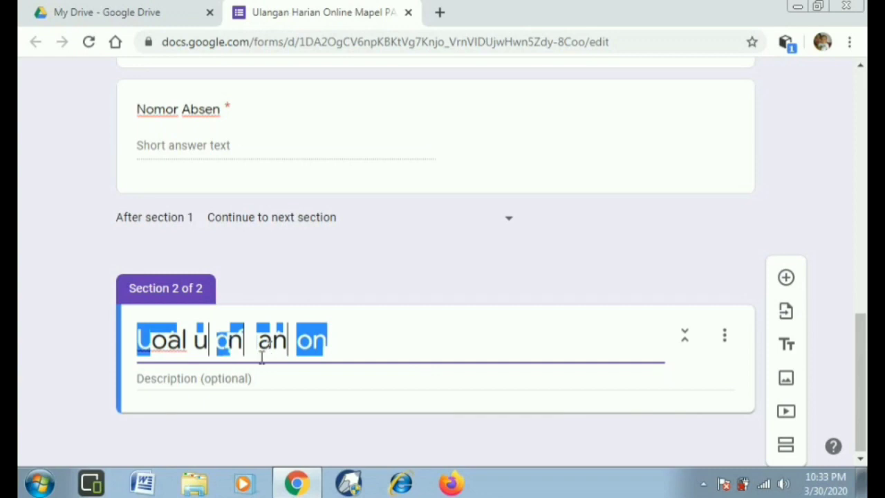
Step: Set the "Soal ulangan" section's description to "Kerjakan Soal soal di bawah ini dengan mengklik pada jawaban yang benar !"
{"action": "left_click", "coordinate": [267, 382]}
{"action": "type", "text": "Kerjakan Soal"}
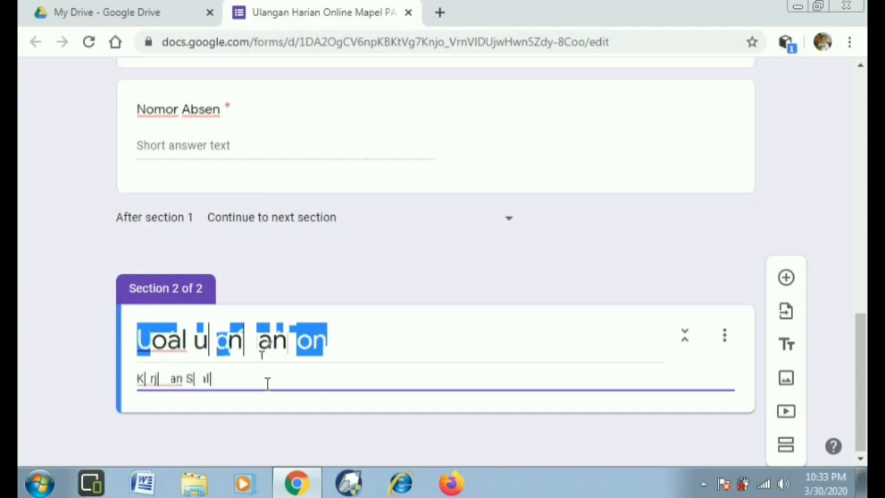
{"action": "type", "text": " soal dijawa"}
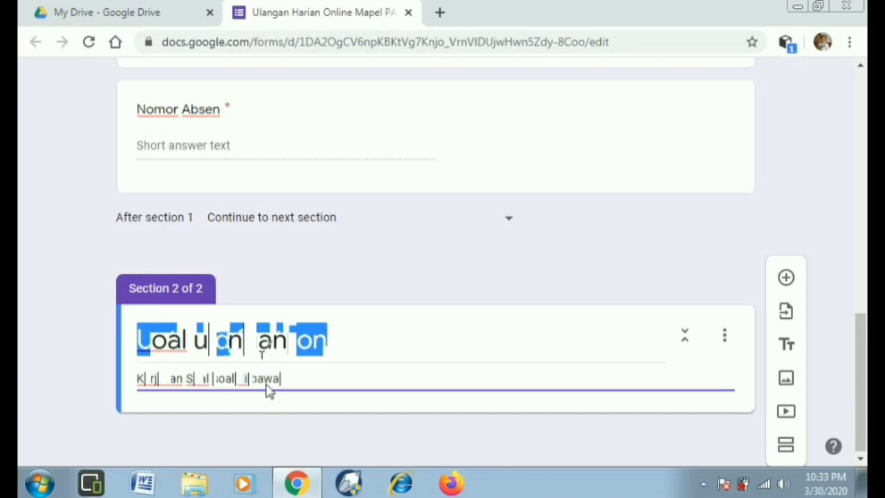
{"action": "type", "text": "b ini de"}
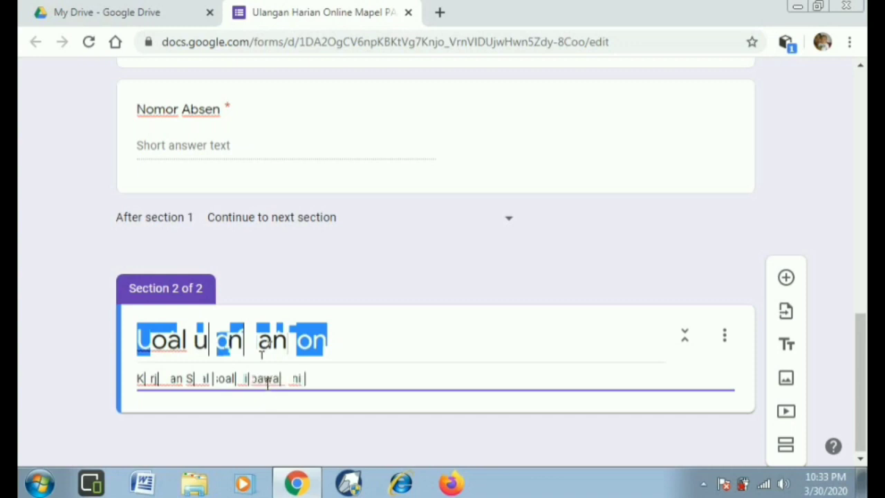
{"action": "type", "text": "ngan "}
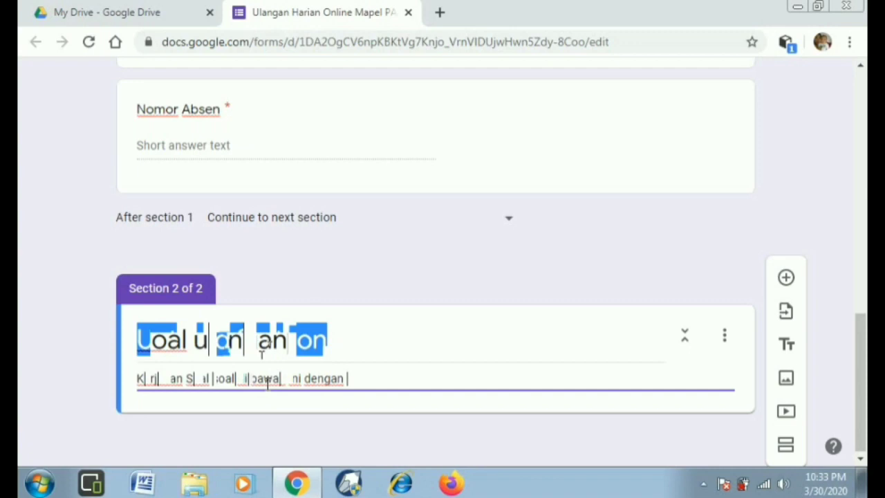
{"action": "type", "text": "mengklik"}
{"action": "type", "text": " jawa"}
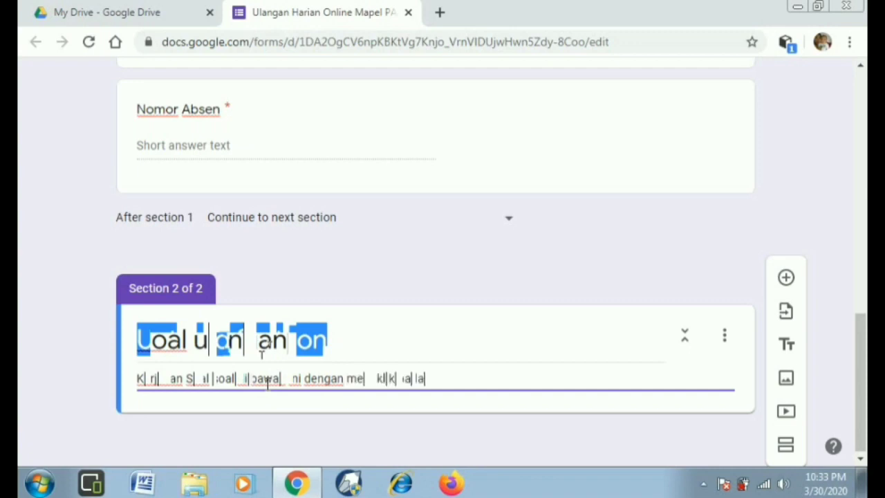
{"action": "type", "text": "banaba yang benar"}
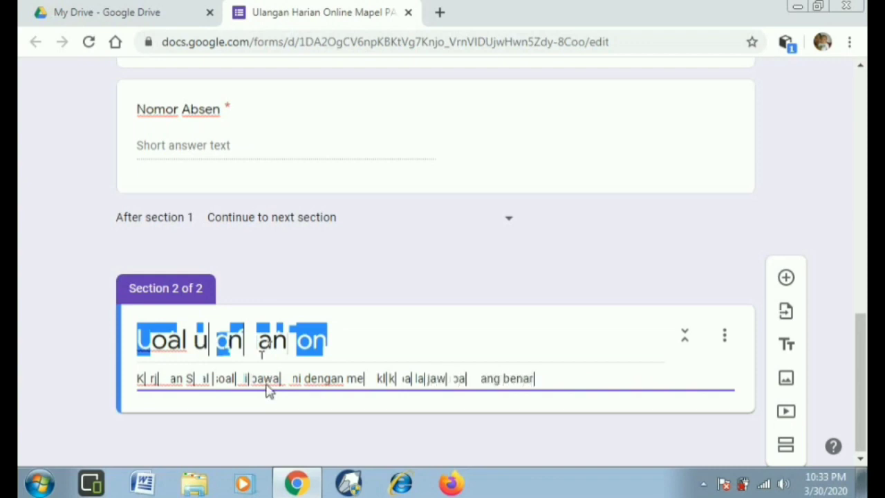
{"action": "type", "text": "!"}
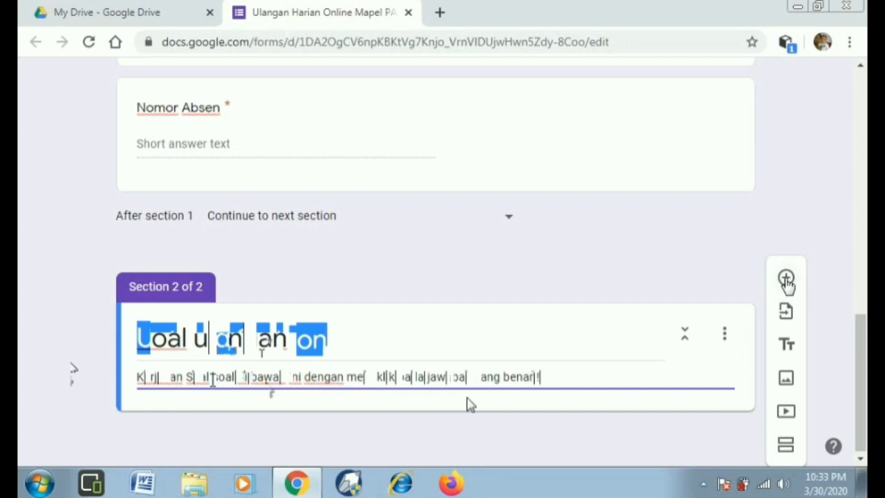
Step: Add a multiple-choice question to the "Soal ulangan" section reading "Ilmu yang mempelajari tentang tata cara membaca Al-quaran di sebut..."
{"action": "left_click", "coordinate": [786, 280]}
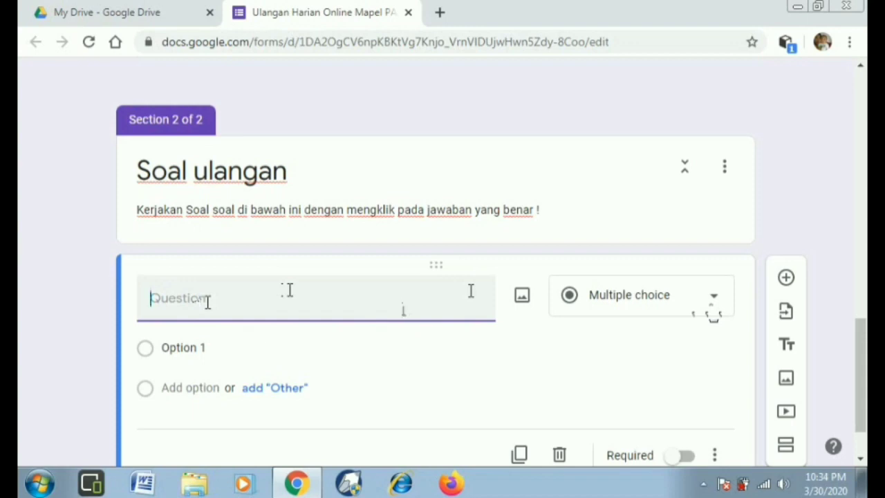
{"action": "type", "text": "I"}
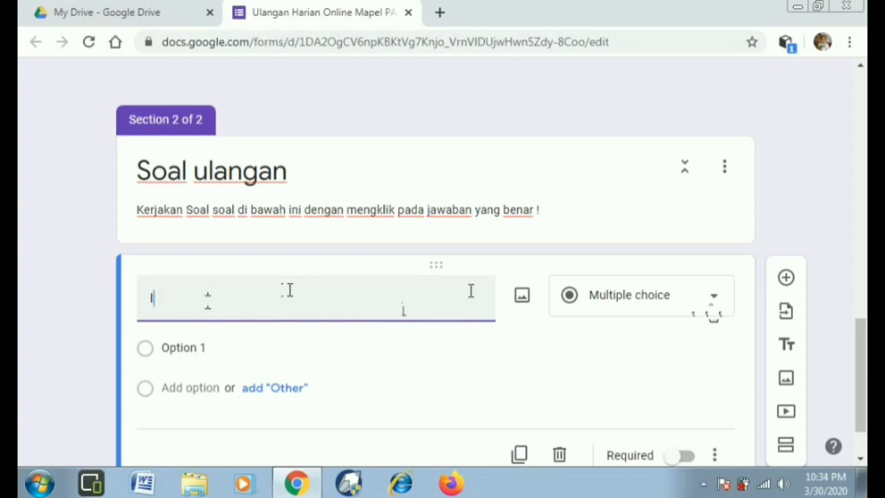
{"action": "type", "text": " nu yang me"}
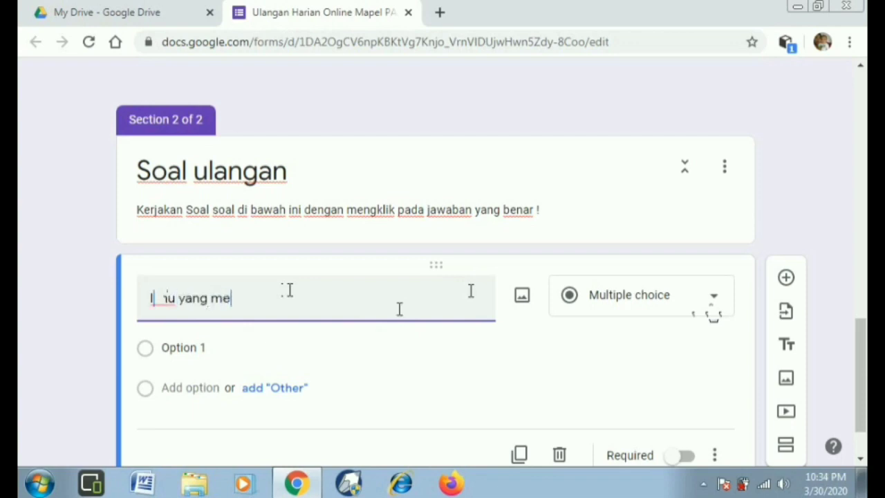
{"action": "type", "text": "mpelajari e"}
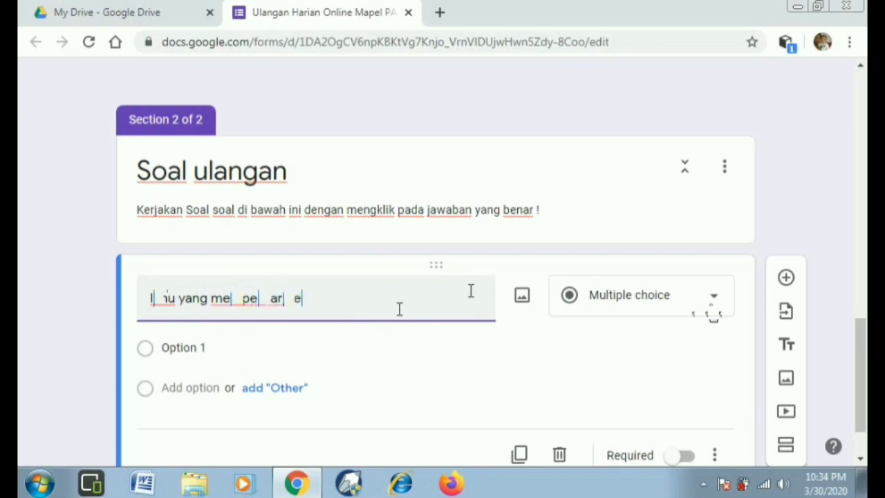
{"action": "type", "text": "ntang"}
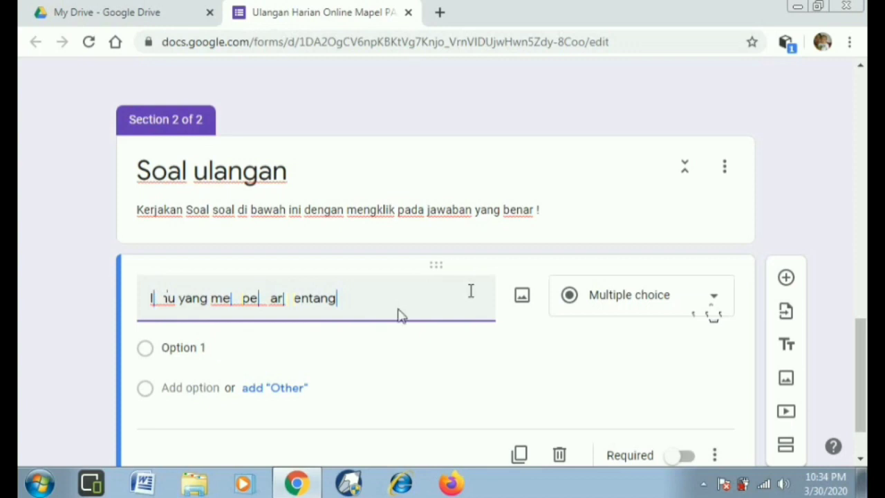
{"action": "type", "text": " tat"}
{"action": "type", "text": "  cara membaca A"}
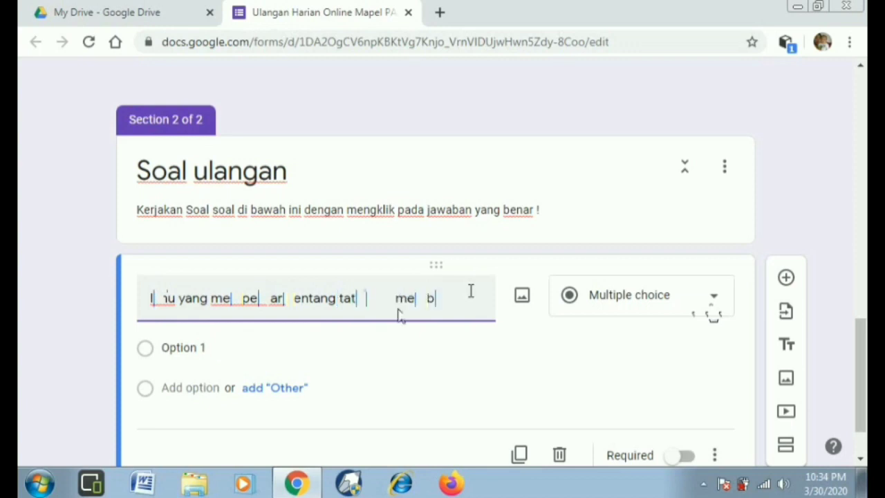
{"action": "type", "text": "l-quarn"}
{"action": "key", "text": "BackSpace"}
{"action": "type", "text": "an "}
{"action": "type", "text": "disebu"}
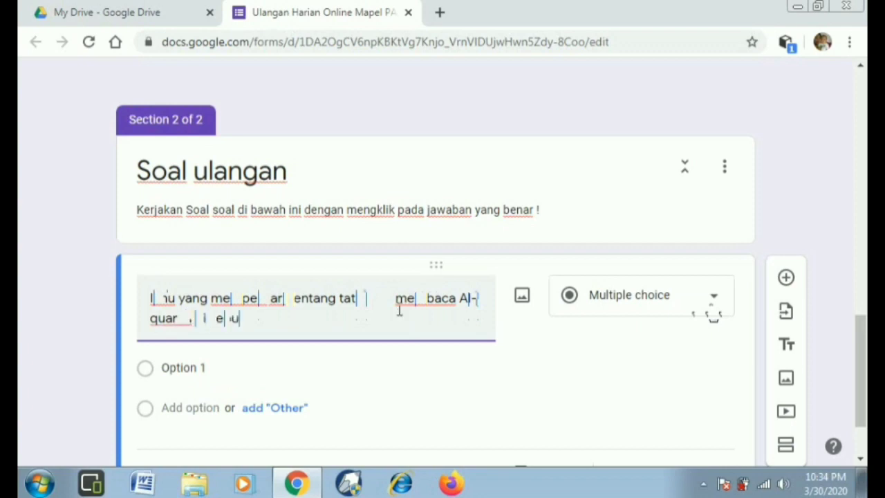
{"action": "type", "text": "t ..."}
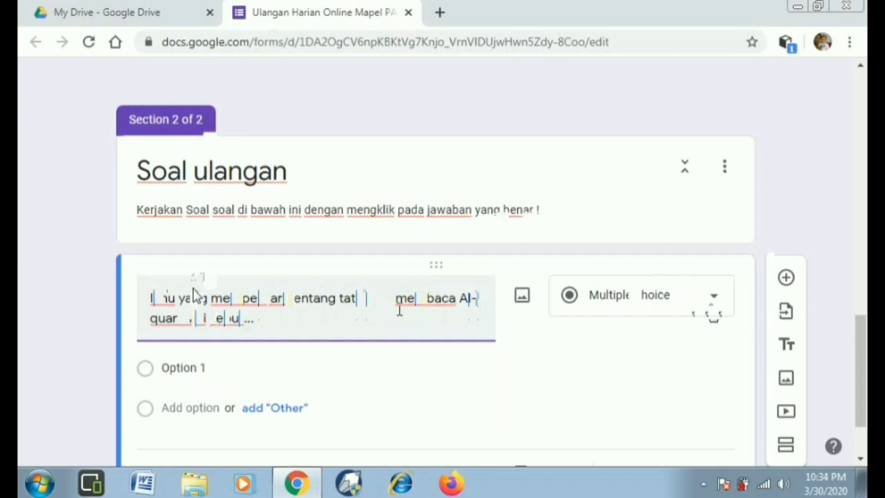
Step: Fill in the question's first two answer options as "Tajwid" and "Tauhid", with an "Other" option added below them
{"action": "key", "text": "Return"}
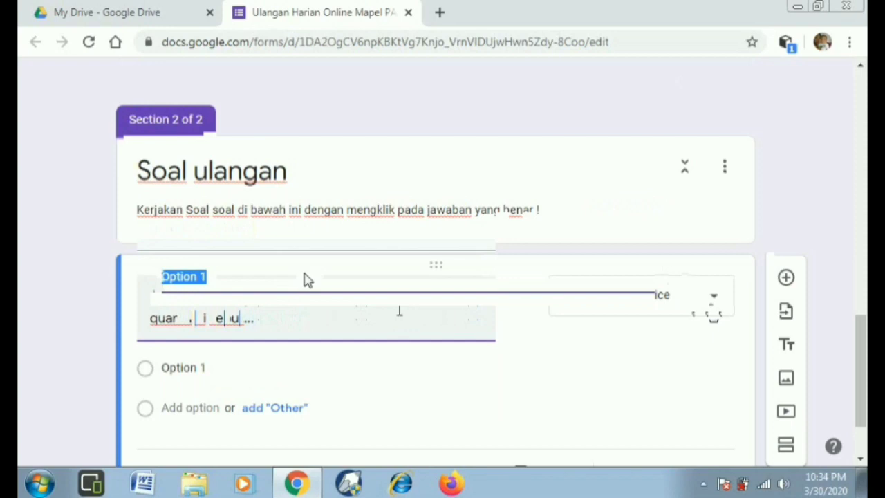
{"action": "type", "text": "T"}
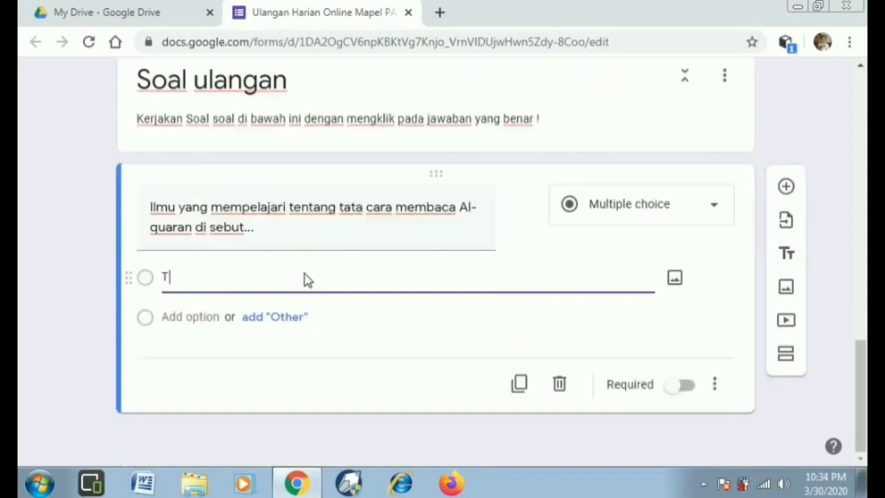
{"action": "type", "text": "ajw"}
{"action": "left_click", "coordinate": [255, 322]}
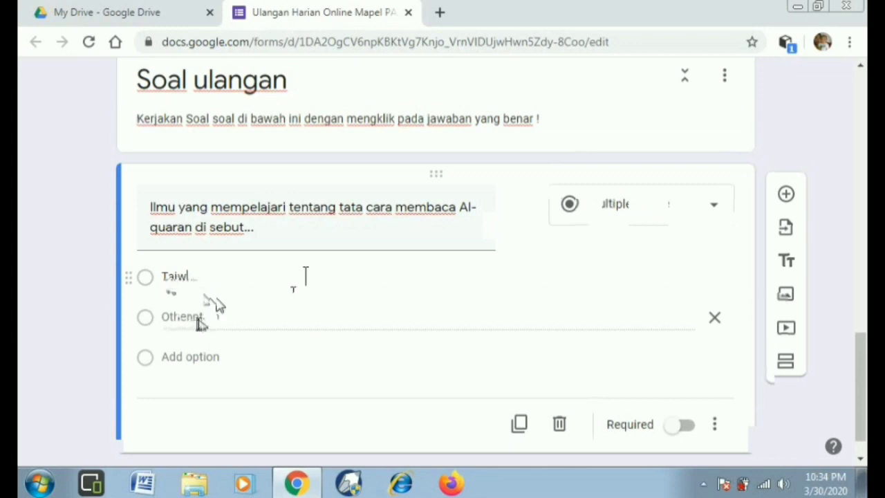
{"action": "left_click", "coordinate": [208, 278]}
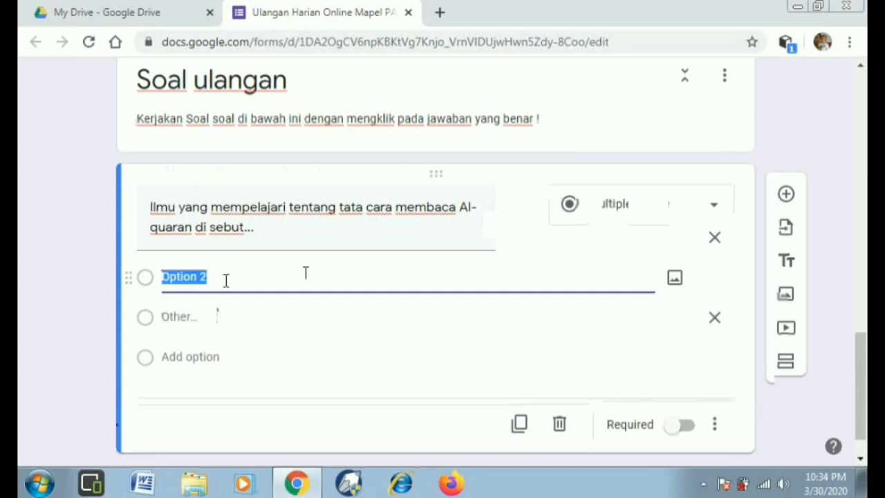
{"action": "type", "text": "Tajwid"}
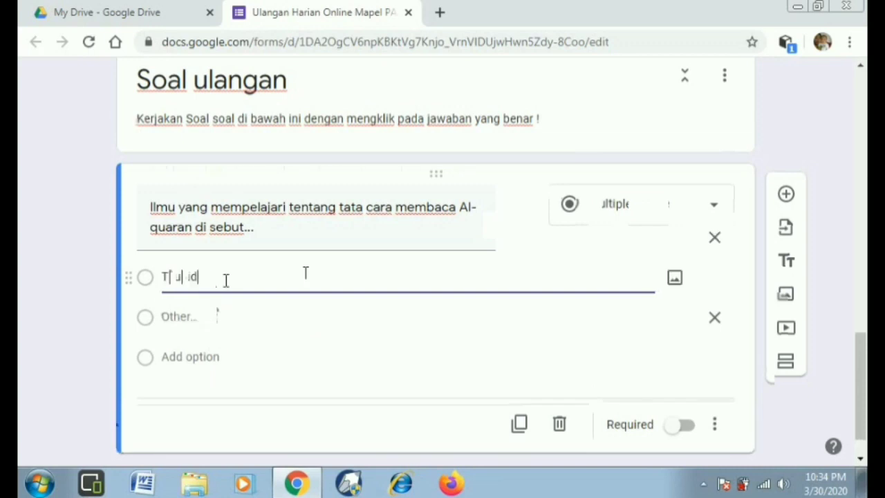
Step: Add "Masjid" and "Tajdid" as the third and fourth answer options of the question
{"action": "left_click", "coordinate": [180, 320]}
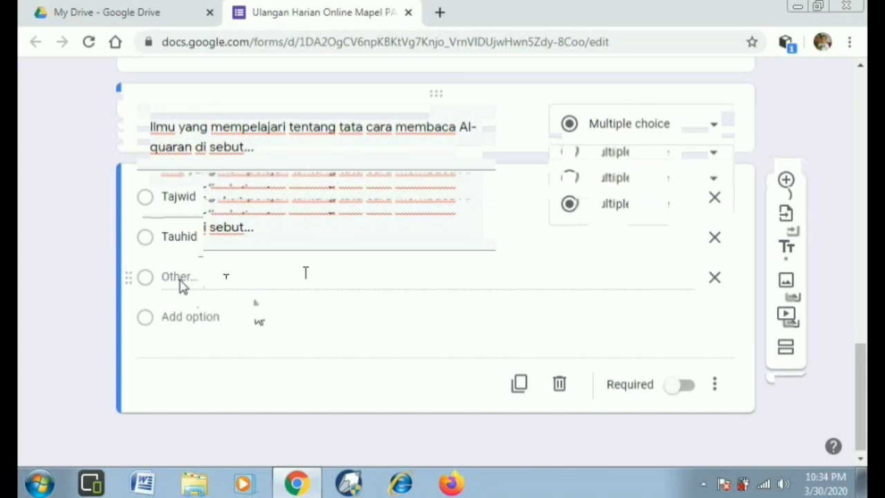
{"action": "left_click", "coordinate": [175, 319]}
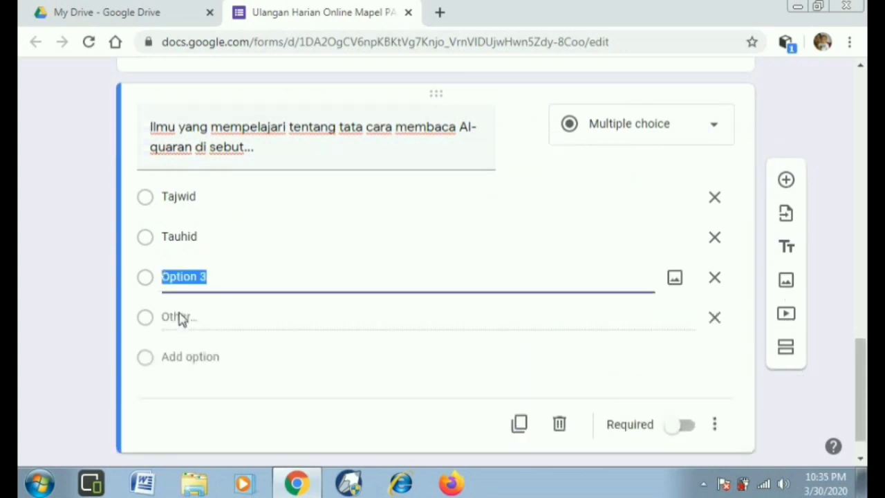
{"action": "type", "text": "Ma"}
{"action": "type", "text": "sjid"}
{"action": "left_click", "coordinate": [170, 360]}
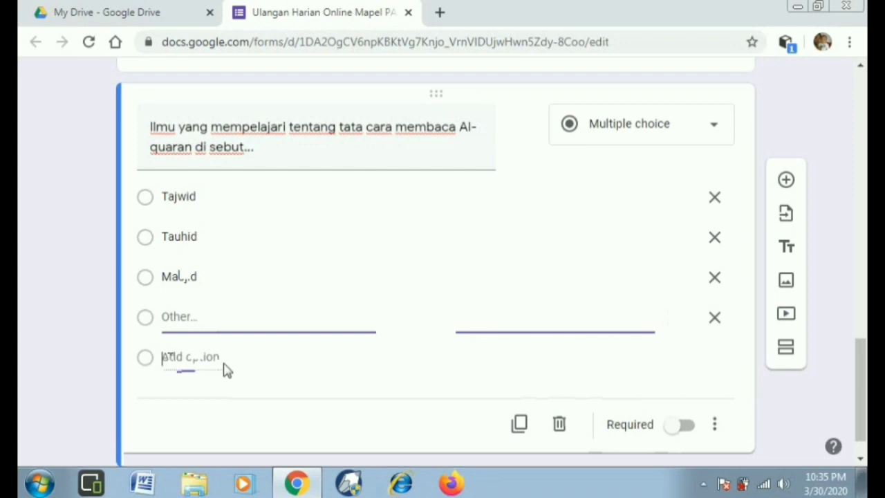
{"action": "type", "text": "Tajdid"}
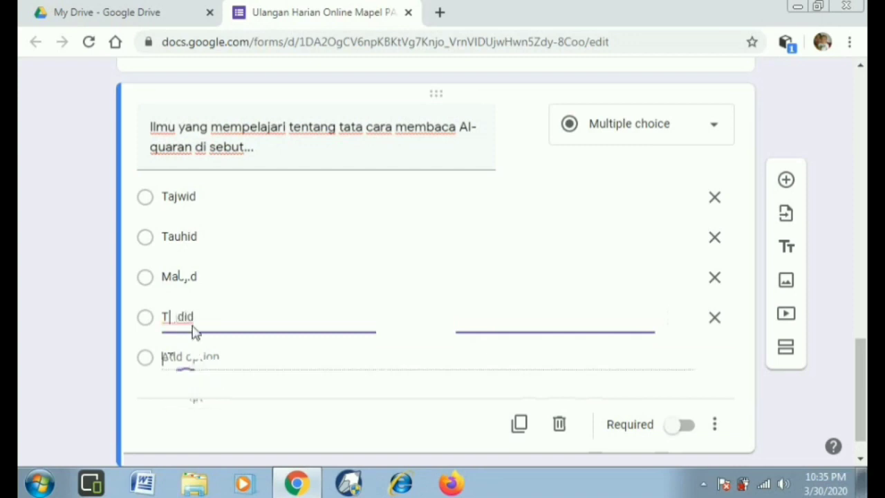
Step: Add "Tajrid" as the fifth answer option and remove the "Other" option from the question
{"action": "left_click", "coordinate": [208, 405]}
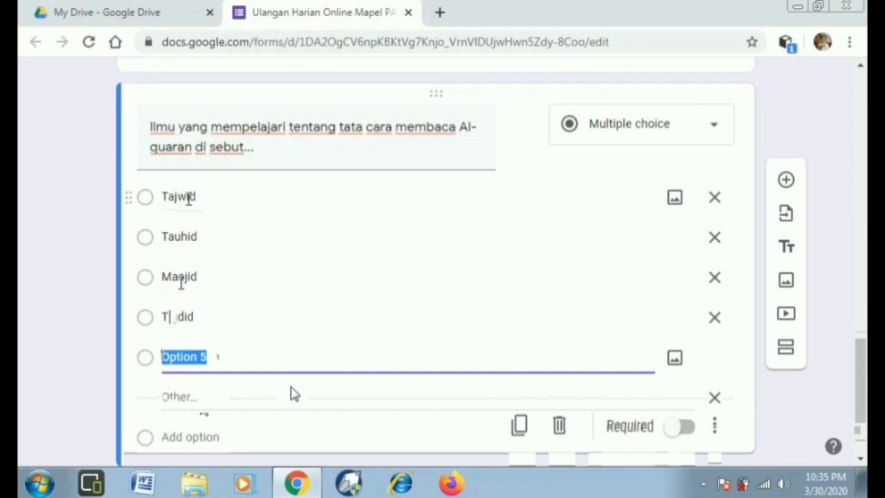
{"action": "type", "text": "Taj"}
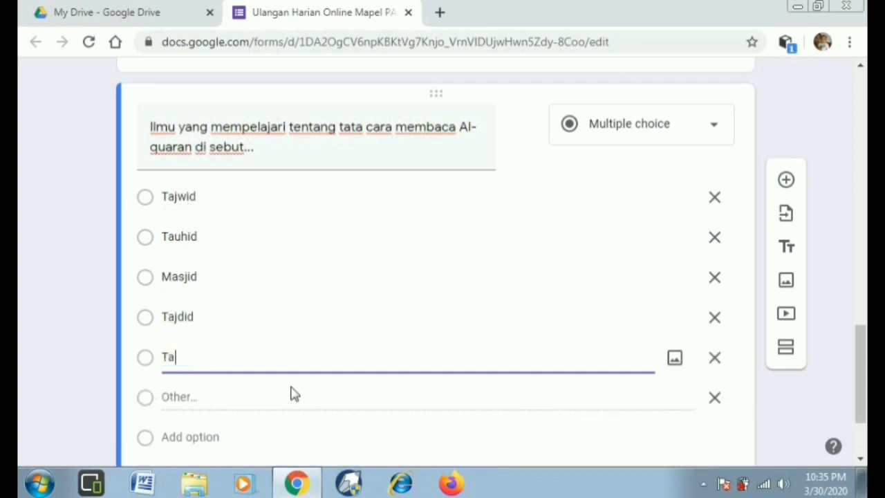
{"action": "type", "text": "rid"}
{"action": "left_click", "coordinate": [714, 399]}
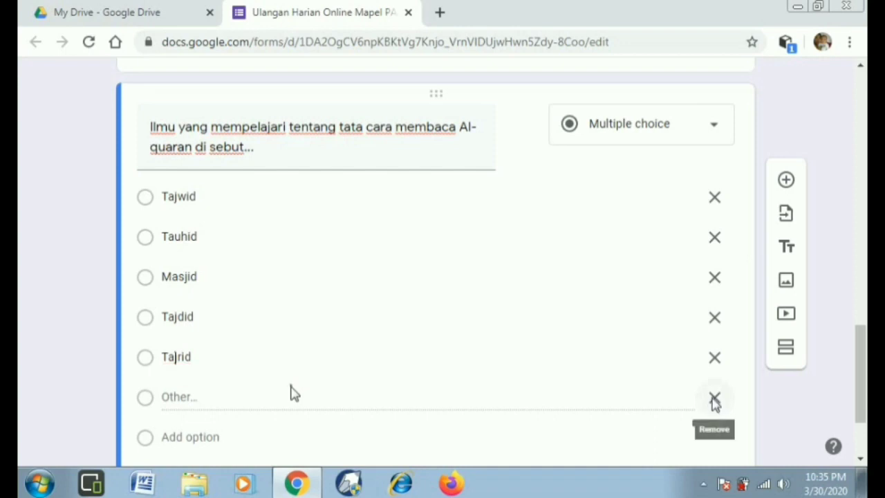
{"action": "left_click", "coordinate": [714, 399]}
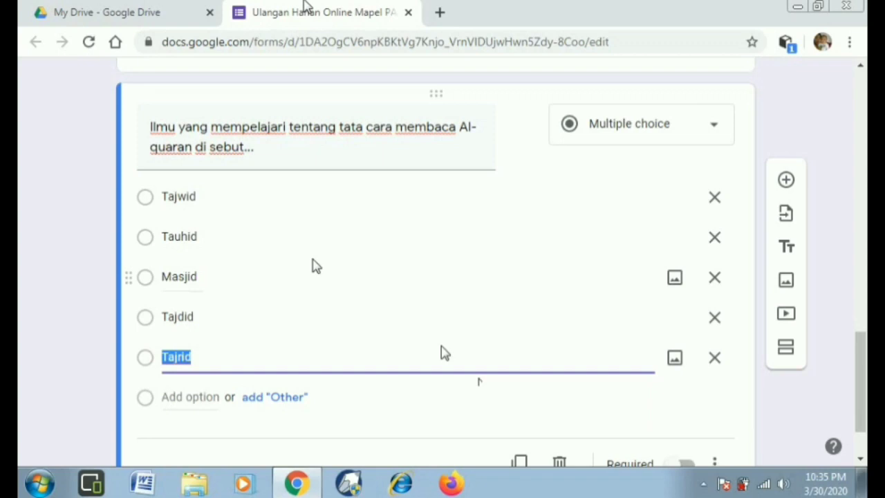
Step: Open the form's general settings
{"action": "scroll", "coordinate": [443, 352], "scroll_direction": "up", "scroll_amount": 6}
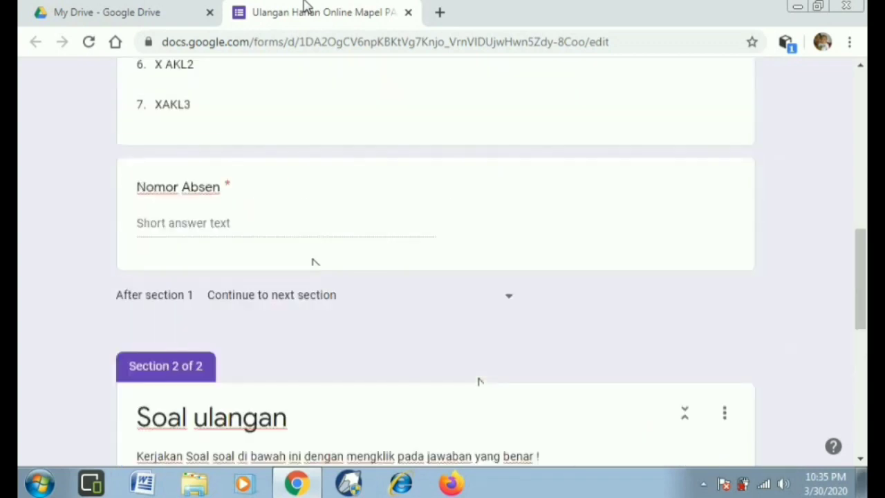
{"action": "scroll", "coordinate": [586, 149], "scroll_direction": "up", "scroll_amount": 10}
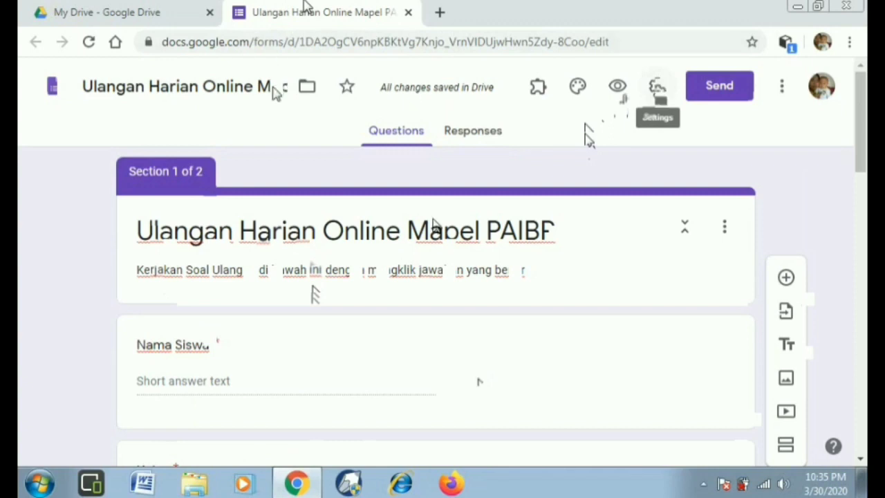
{"action": "left_click", "coordinate": [657, 88]}
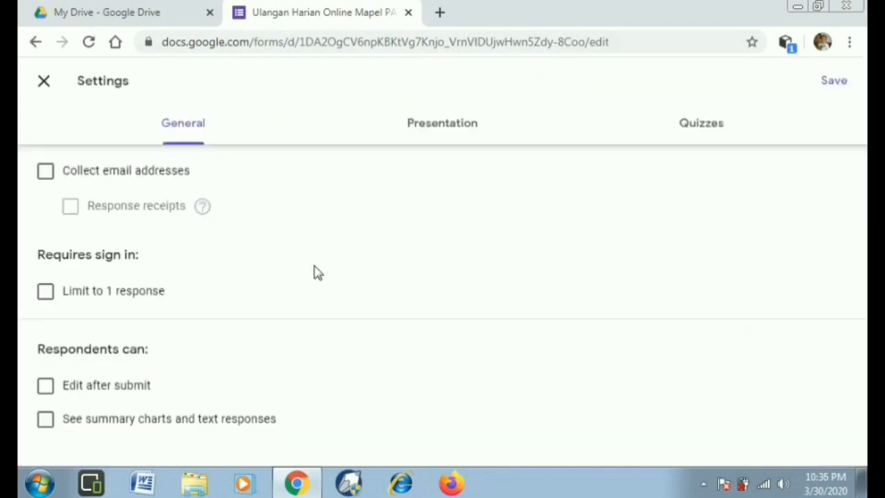
Step: Switch the collection of respondents' email addresses on and back off
{"action": "left_click", "coordinate": [45, 173]}
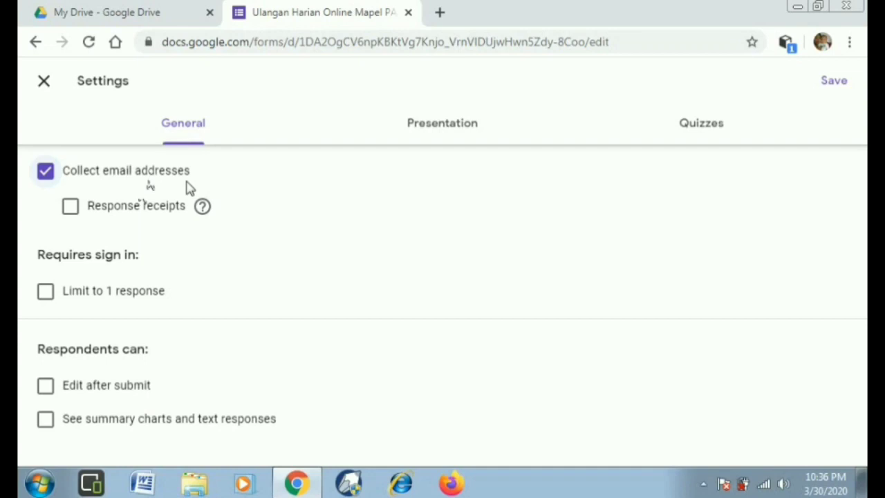
{"action": "left_click", "coordinate": [45, 171]}
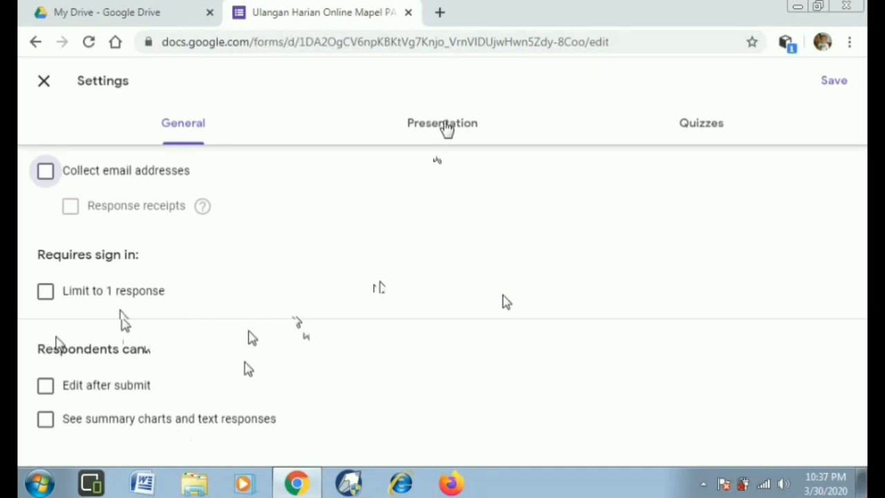
Step: Set the form's confirmation message to "Terima Kasih Telah mengerjakan soal semoga mendapat nilai yang baik"
{"action": "left_click", "coordinate": [445, 126]}
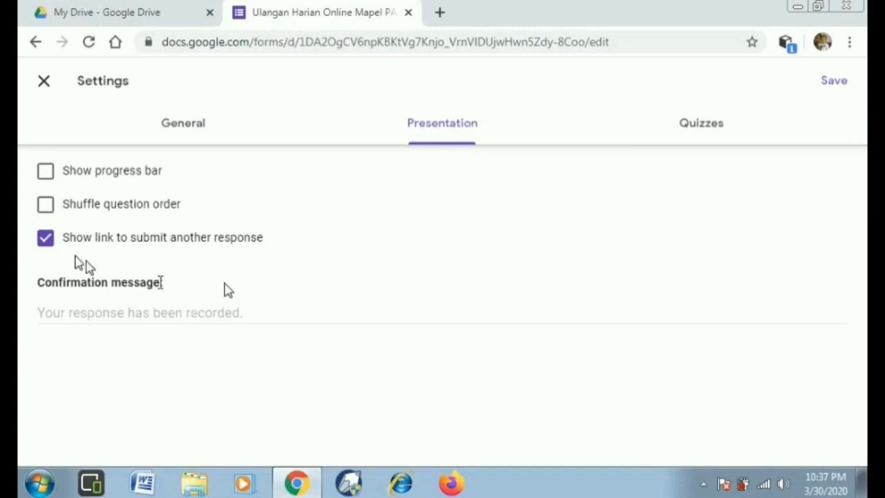
{"action": "left_click", "coordinate": [110, 315]}
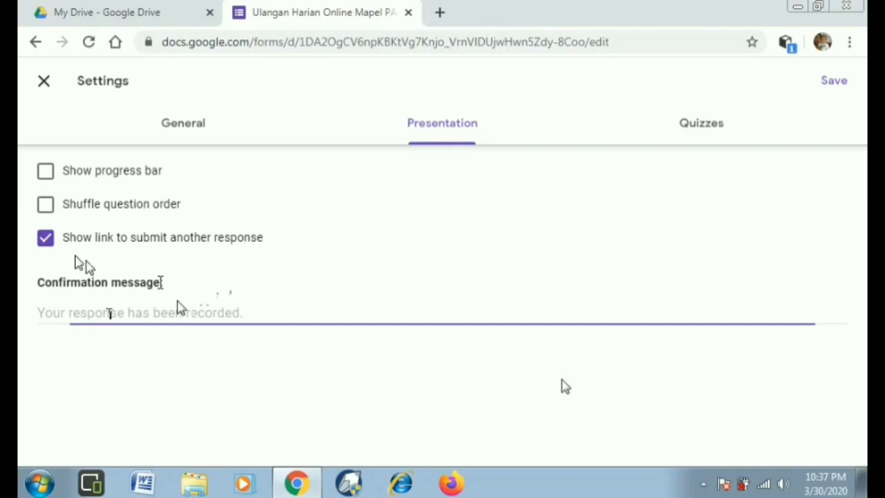
{"action": "type", "text": "Terima Kasih Telah mengerjakan soal semoga"}
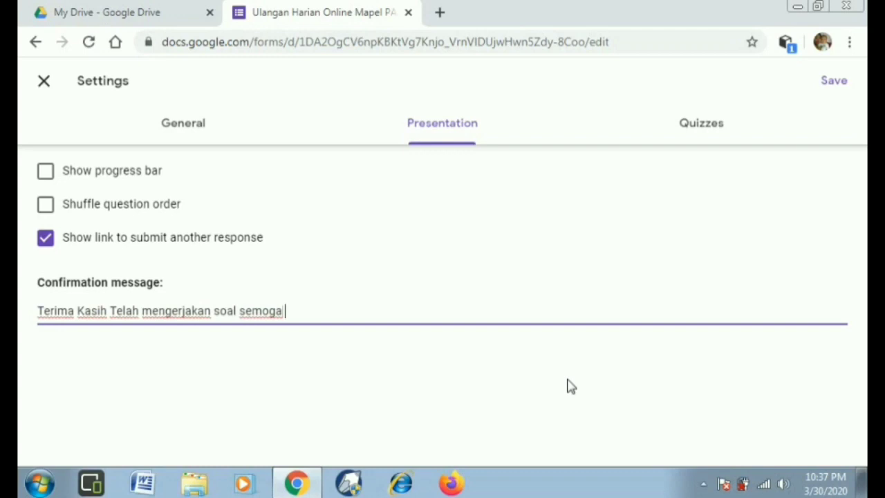
{"action": "type", "text": " mendapat "}
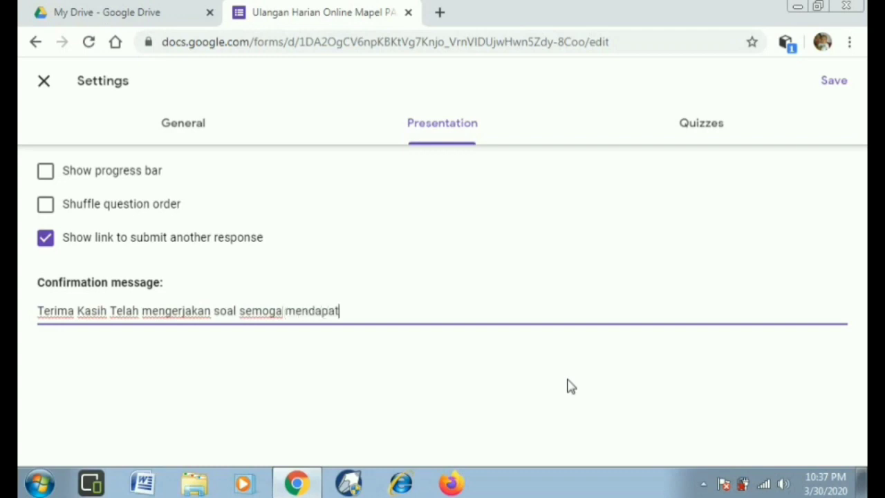
{"action": "type", "text": "nilai"}
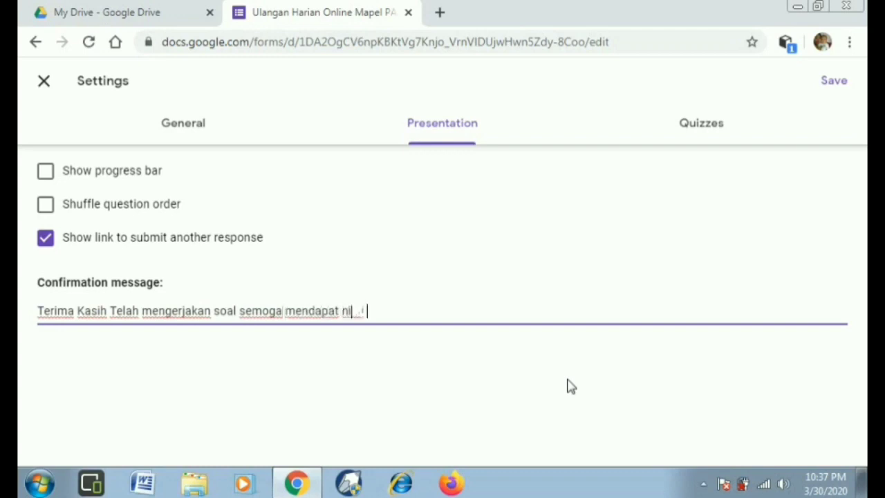
{"action": "type", "text": " yanmg"}
{"action": "key", "text": "BackSpace"}
{"action": "key", "text": "BackSpace"}
{"action": "type", "text": "g bai"}
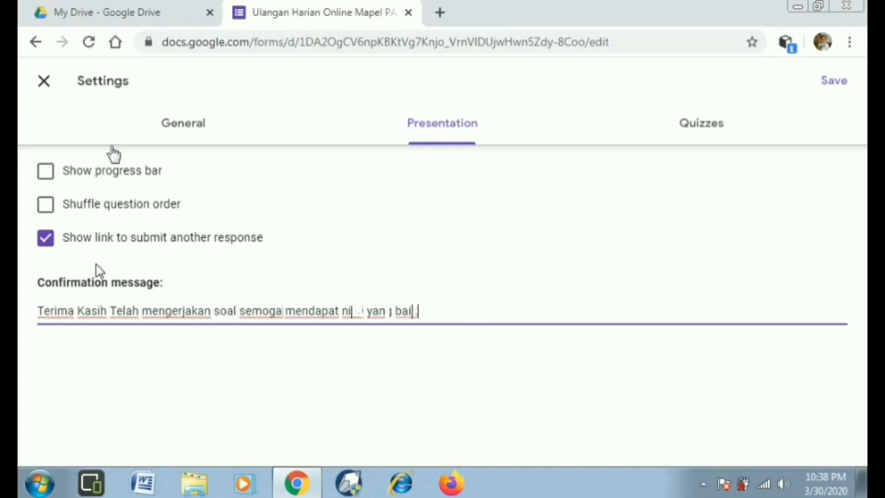
Step: Turn the form into a quiz that hides missed questions and correct answers from respondents, and save the settings
{"action": "left_click", "coordinate": [717, 132]}
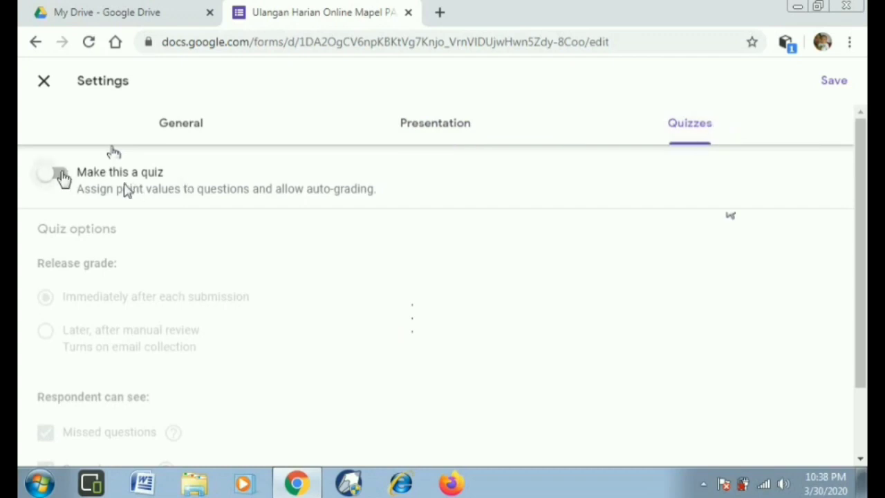
{"action": "left_click", "coordinate": [61, 175]}
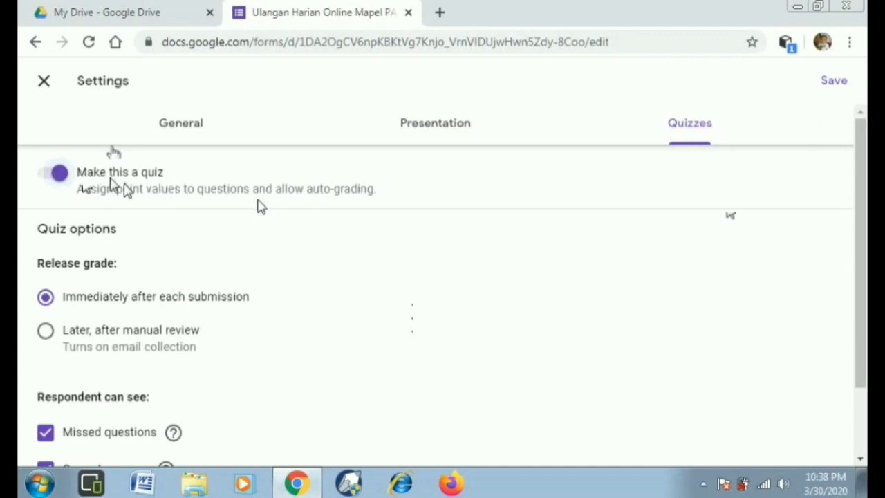
{"action": "scroll", "coordinate": [260, 207], "scroll_direction": "down", "scroll_amount": 2}
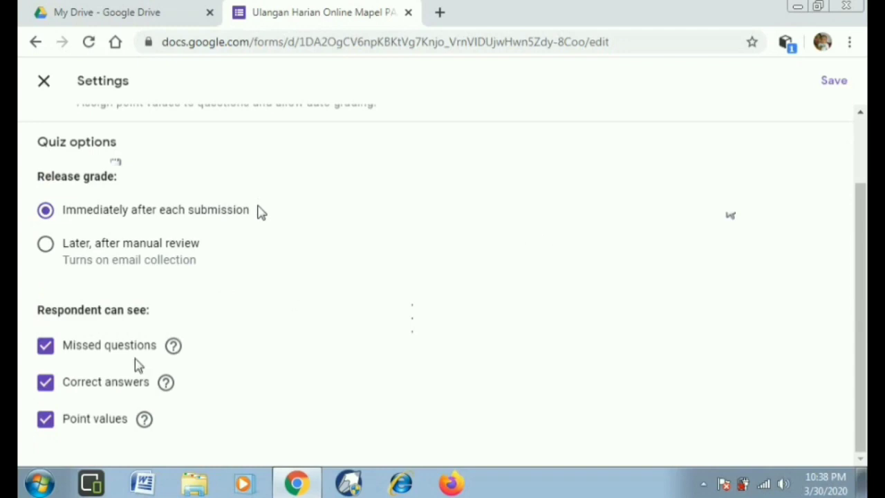
{"action": "left_click", "coordinate": [45, 345]}
{"action": "left_click", "coordinate": [44, 381]}
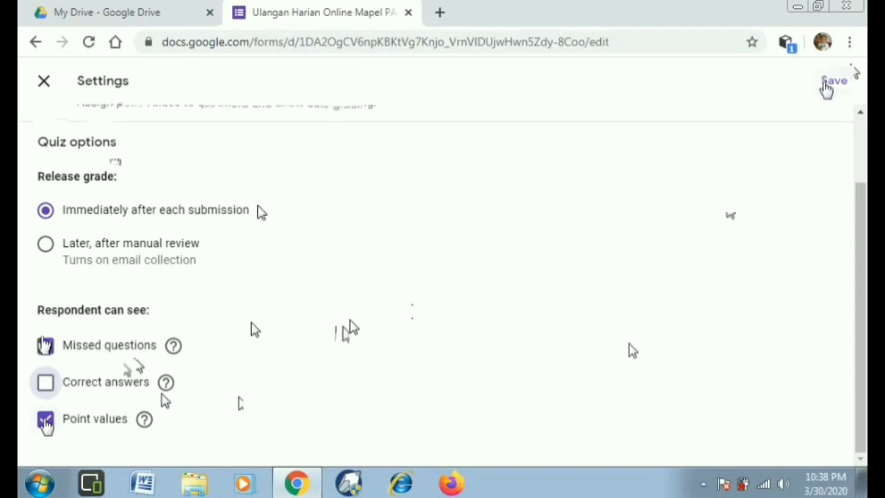
{"action": "left_click", "coordinate": [830, 83]}
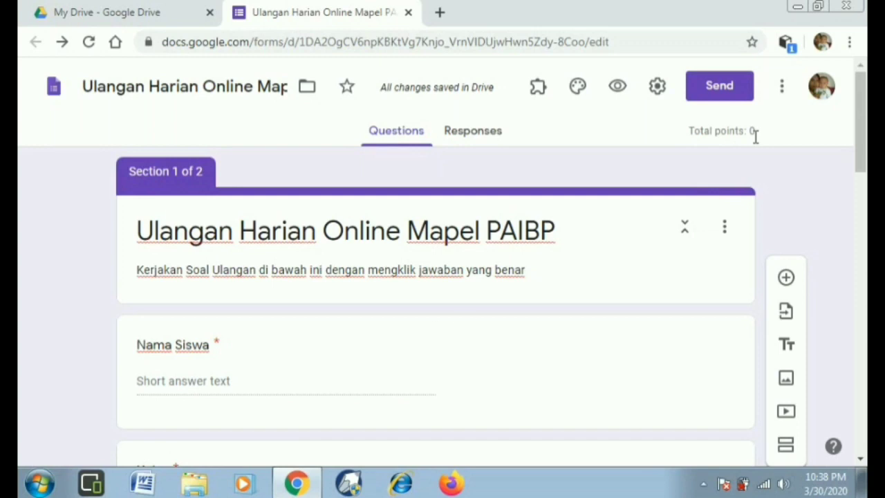
Step: Give the "Ilmu yang mempelajari..." question an answer key of 50 points with "Tajwid" as the correct answer, and make it required
{"action": "scroll", "coordinate": [443, 315], "scroll_direction": "down", "scroll_amount": 9}
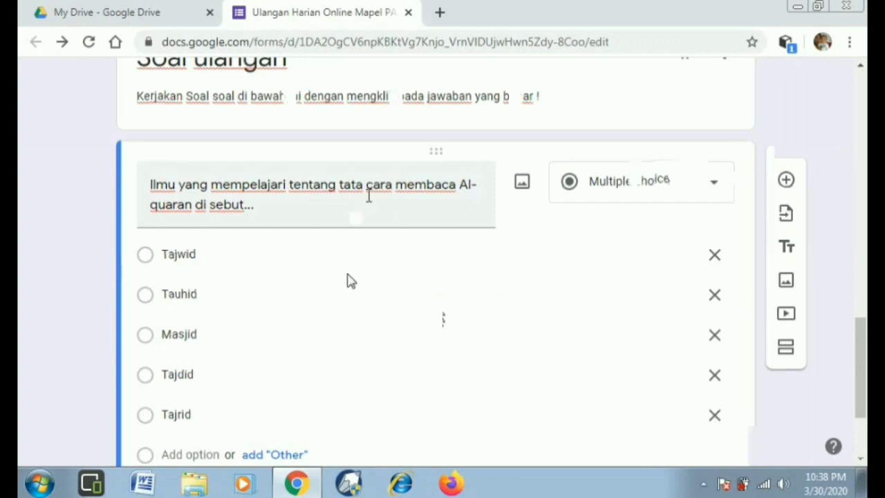
{"action": "left_click", "coordinate": [194, 390]}
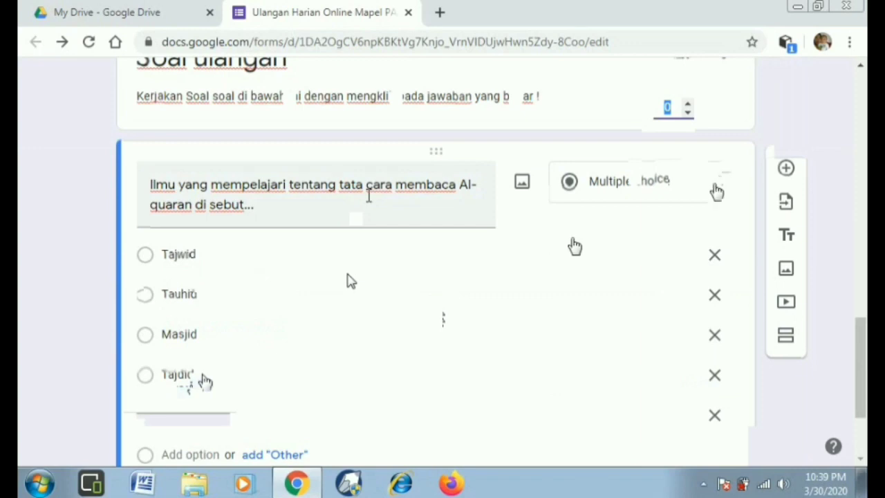
{"action": "type", "text": "50"}
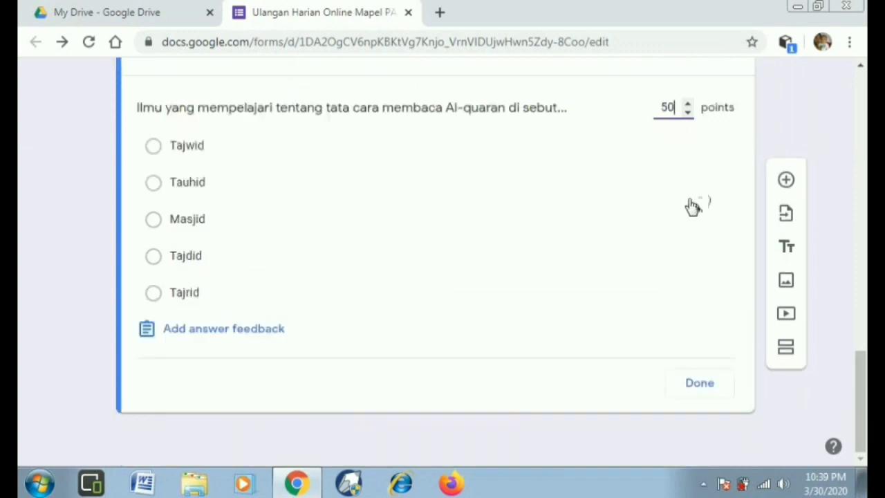
{"action": "left_click", "coordinate": [154, 146]}
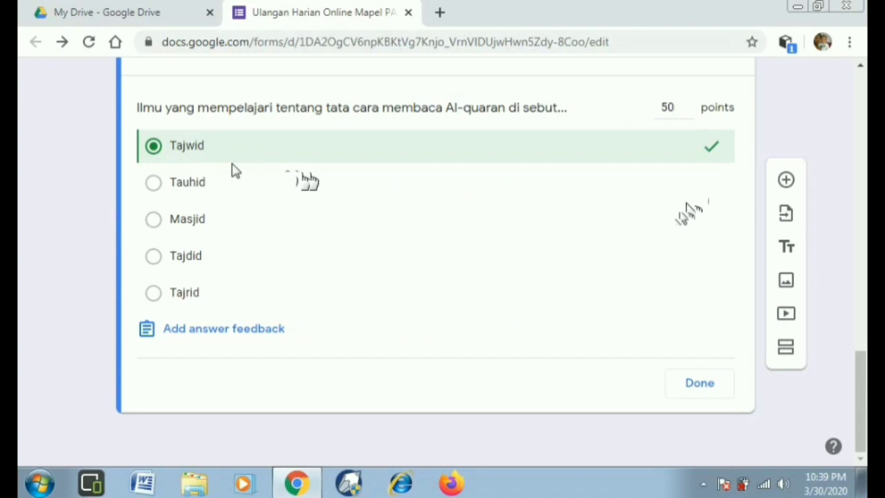
{"action": "left_click", "coordinate": [699, 386]}
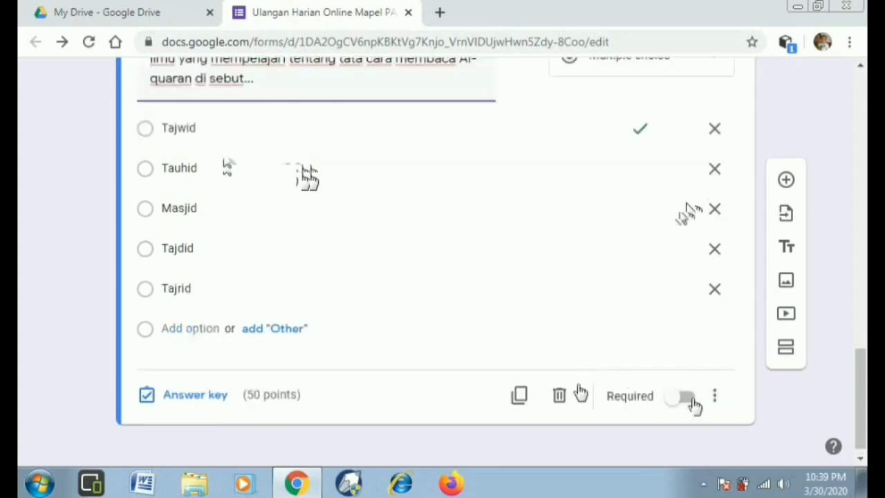
{"action": "left_click", "coordinate": [686, 397]}
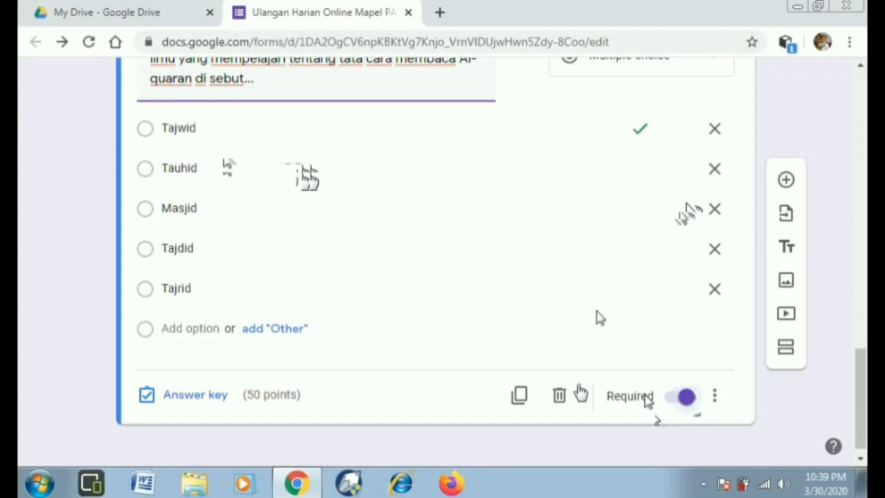
Step: Duplicate the question and replace the copy's text with "Di bawah ini yang tidak termasuk kitab samawi adalah..."
{"action": "scroll", "coordinate": [588, 299], "scroll_direction": "up", "scroll_amount": 3}
{"action": "scroll", "coordinate": [588, 298], "scroll_direction": "down", "scroll_amount": 3}
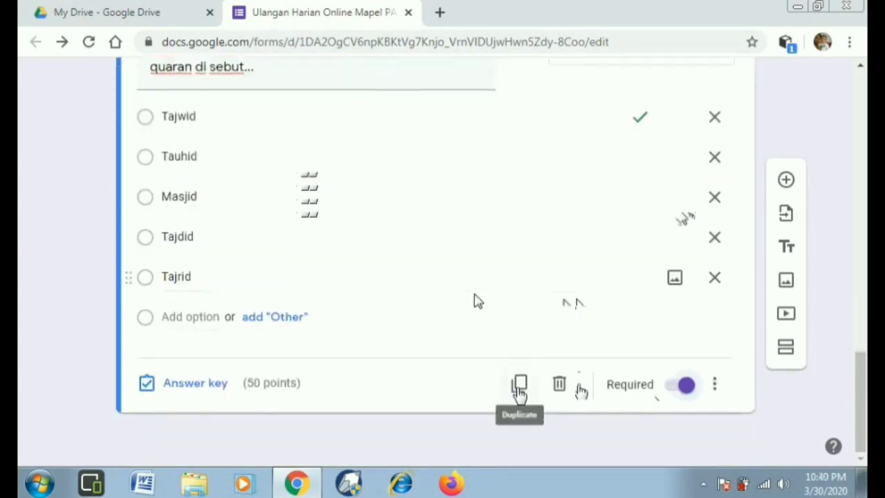
{"action": "left_click", "coordinate": [520, 387]}
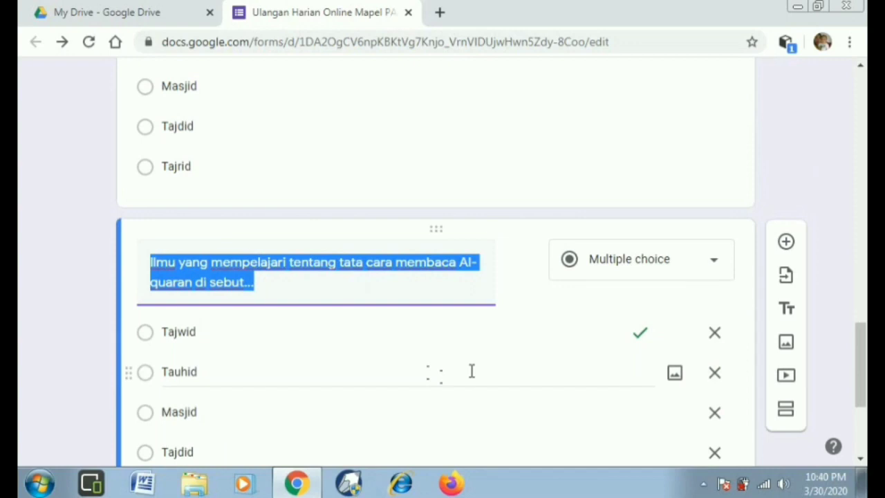
{"action": "type", "text": "D"}
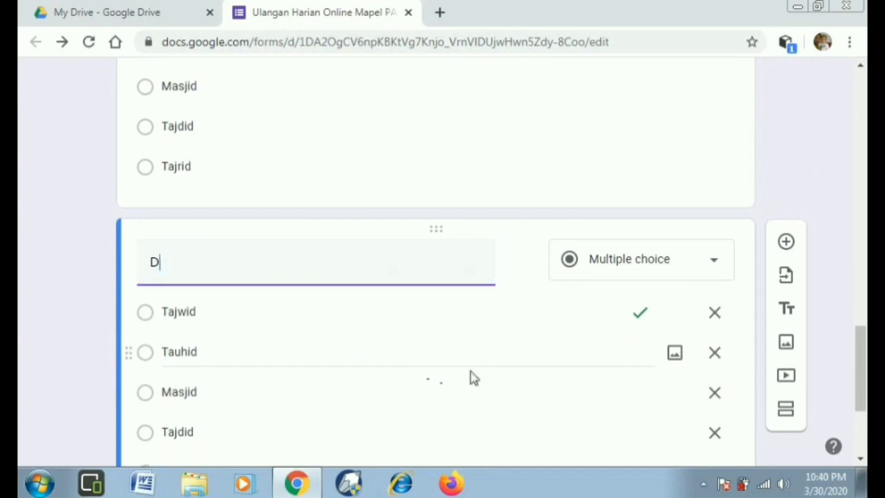
{"action": "type", "text": "| | awah "}
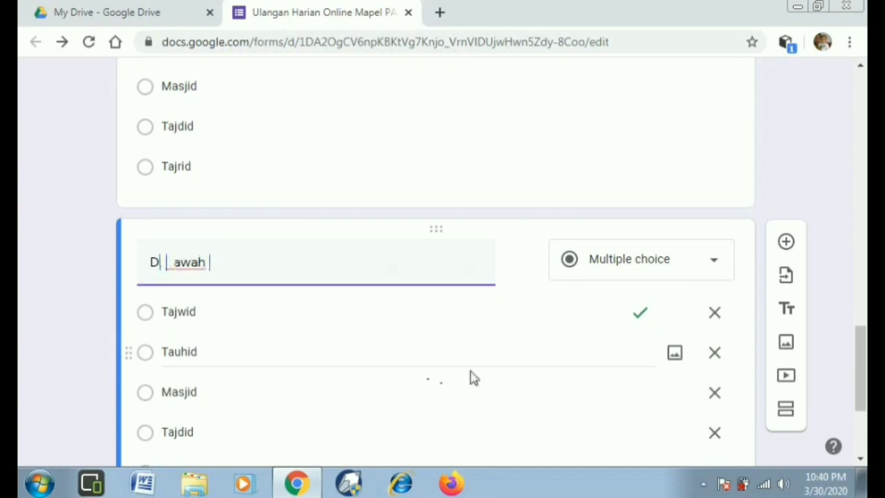
{"action": "type", "text": "ii|"}
{"action": "type", "text": "yan"}
{"action": "type", "text": "g"}
{"action": "type", "text": " tidak "}
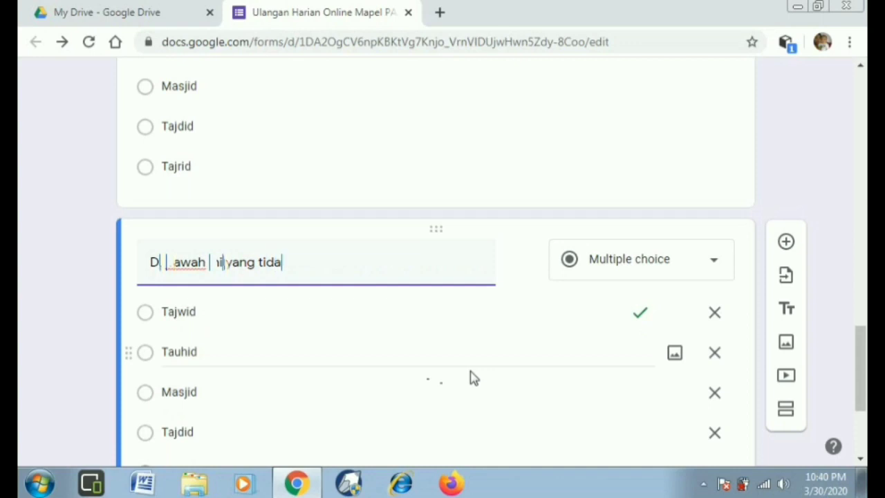
{"action": "type", "text": "termasuk ki"}
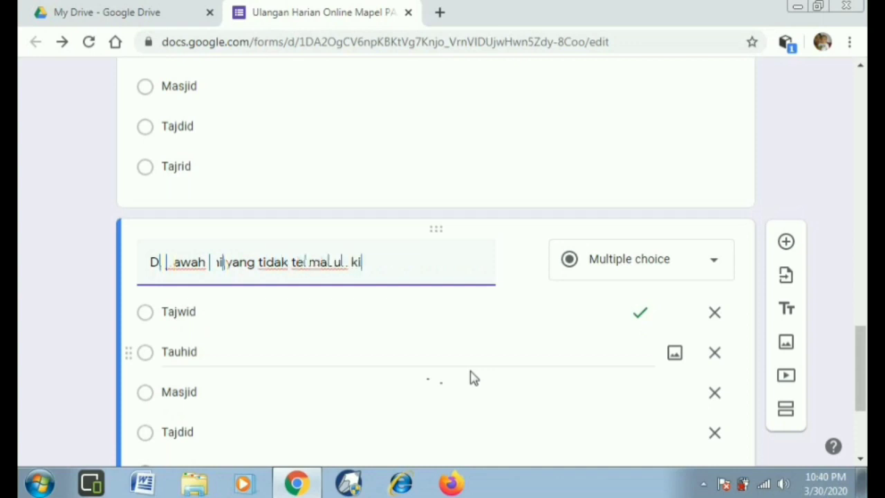
{"action": "type", "text": "tab sama"}
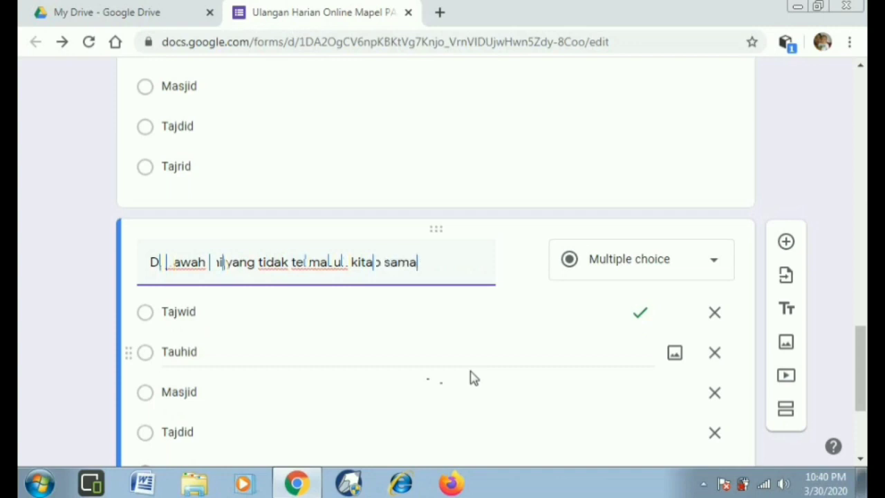
{"action": "type", "text": "wi adalah..."}
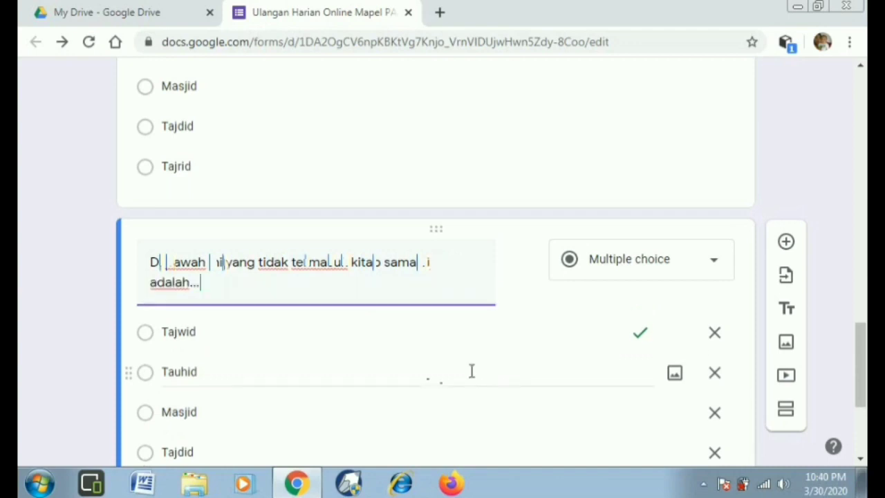
Step: Replace the duplicated question's five answer options with "primbon", "Alquran", "Injil", "Taurat" and "Zabur"
{"action": "scroll", "coordinate": [473, 355], "scroll_direction": "down", "scroll_amount": 3}
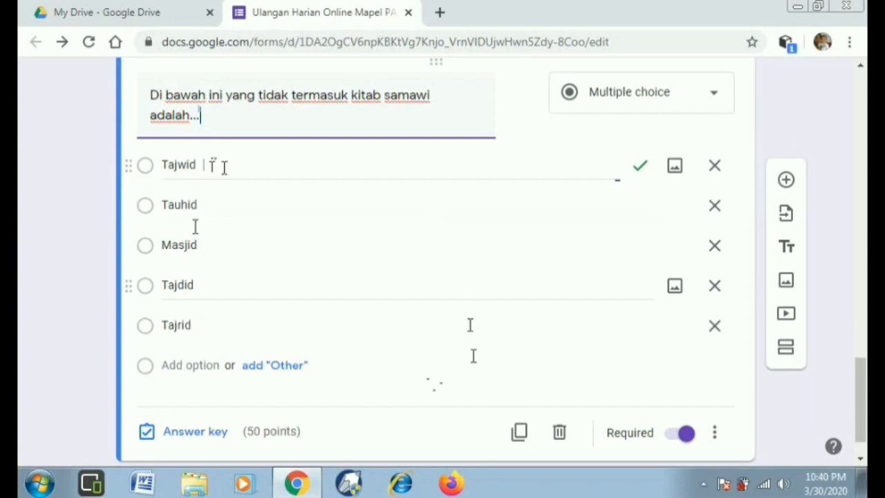
{"action": "type", "text": "Primbon"}
{"action": "double_click", "coordinate": [192, 205]}
{"action": "type", "text": "Alquran"}
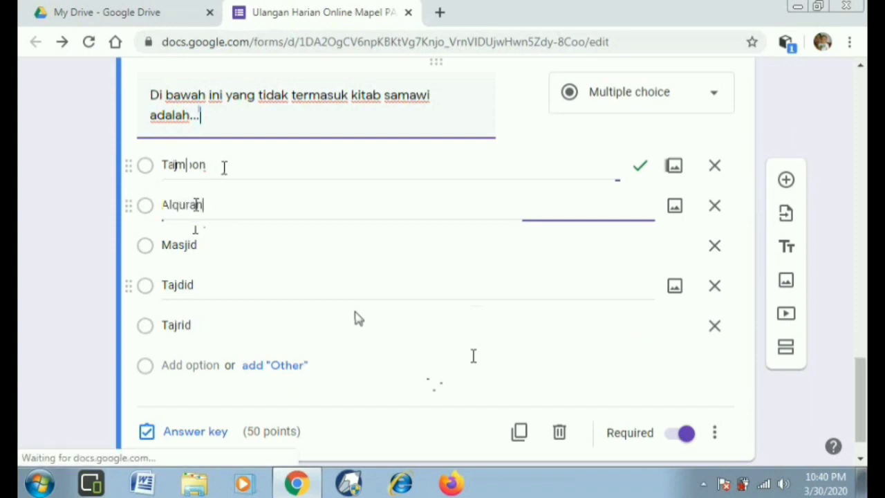
{"action": "double_click", "coordinate": [187, 245]}
{"action": "type", "text": "Injil"}
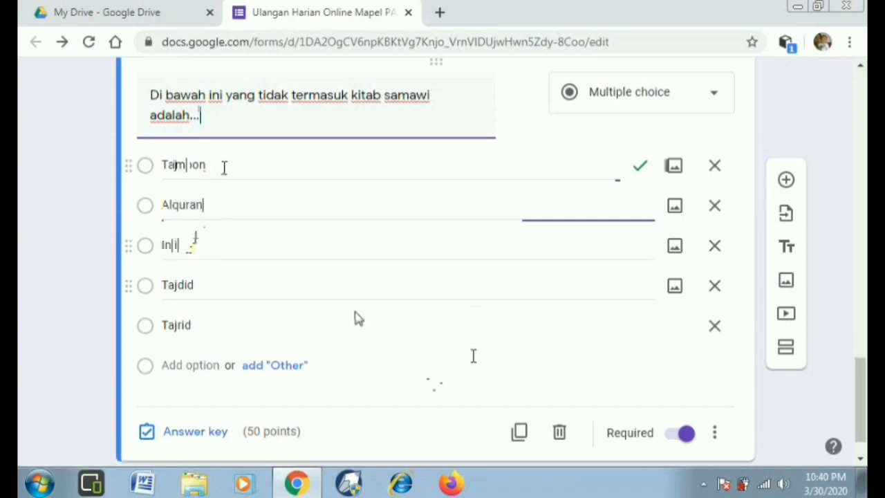
{"action": "double_click", "coordinate": [185, 284]}
{"action": "type", "text": "Taurat"}
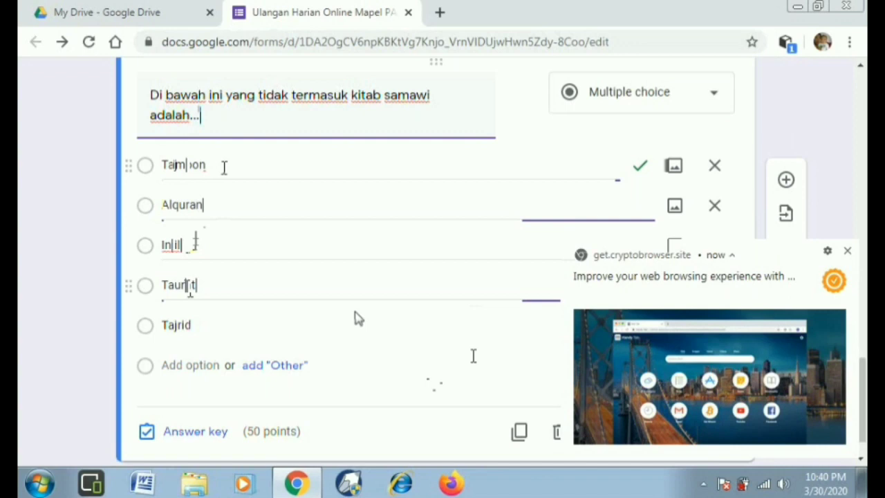
{"action": "left_click", "coordinate": [848, 252]}
{"action": "double_click", "coordinate": [208, 323]}
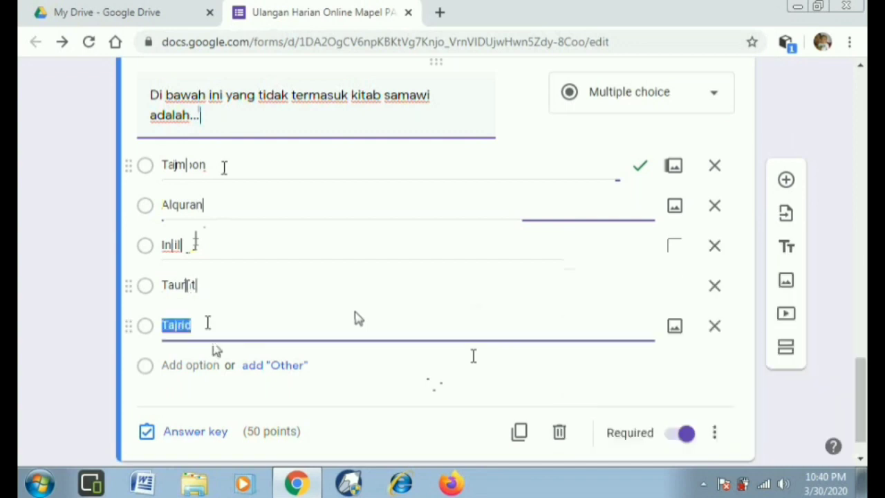
{"action": "type", "text": "Zabur"}
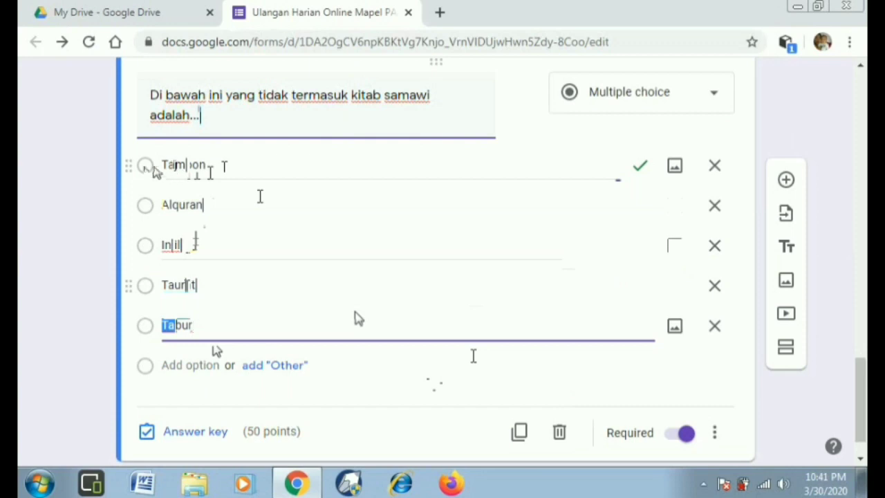
Step: Check the correct answer and the point value in the second question's answer key, and return to the question
{"action": "left_click", "coordinate": [594, 168]}
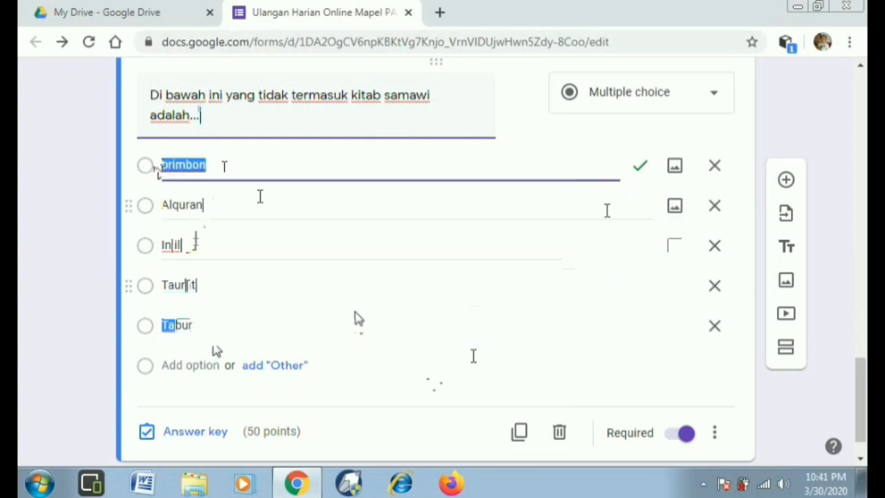
{"action": "scroll", "coordinate": [599, 224], "scroll_direction": "down", "scroll_amount": 1}
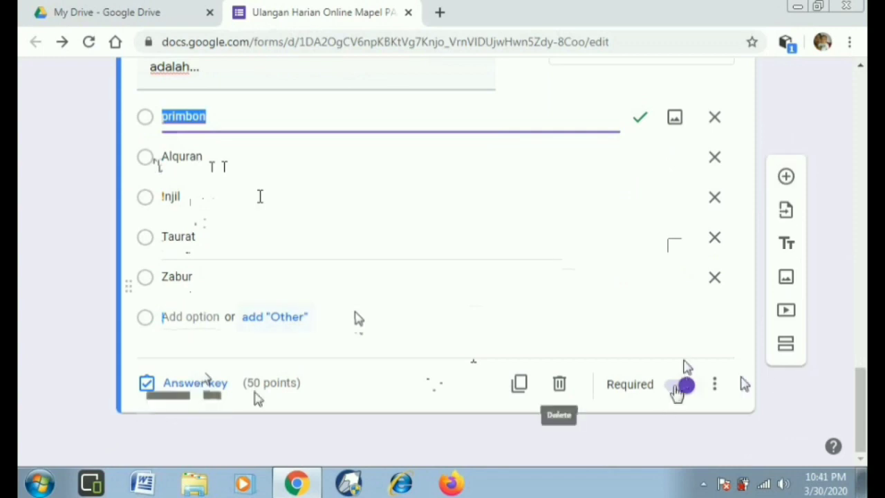
{"action": "left_click", "coordinate": [218, 391]}
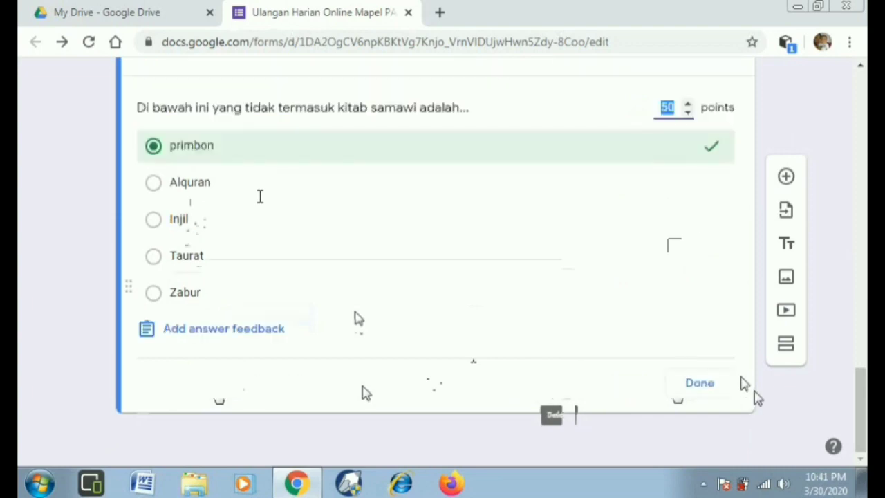
{"action": "left_click", "coordinate": [700, 385]}
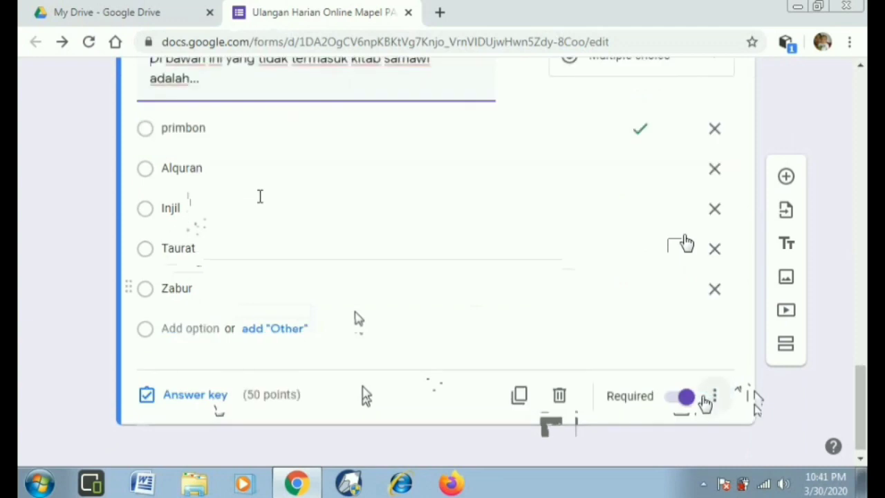
Step: Turn on shuffled option order for the "Ilmu yang mempelajari..." question
{"action": "scroll", "coordinate": [683, 242], "scroll_direction": "up", "scroll_amount": 10}
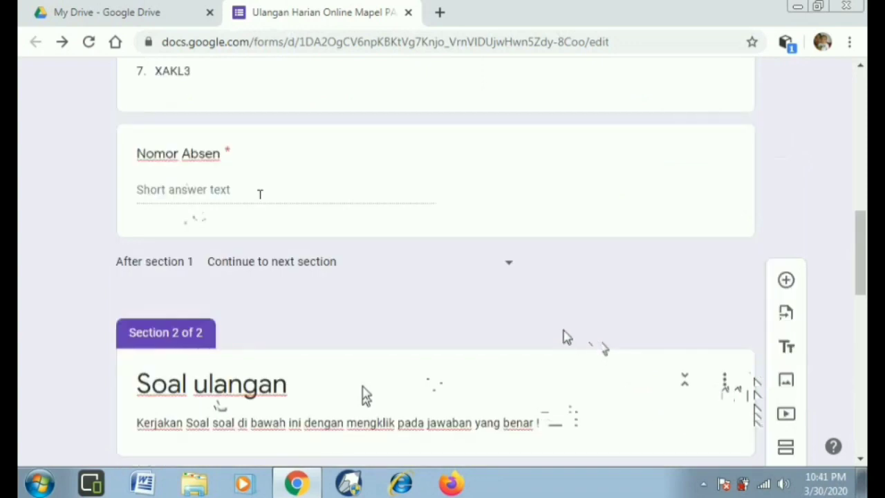
{"action": "scroll", "coordinate": [563, 332], "scroll_direction": "up", "scroll_amount": 10}
{"action": "scroll", "coordinate": [562, 326], "scroll_direction": "down", "scroll_amount": 5}
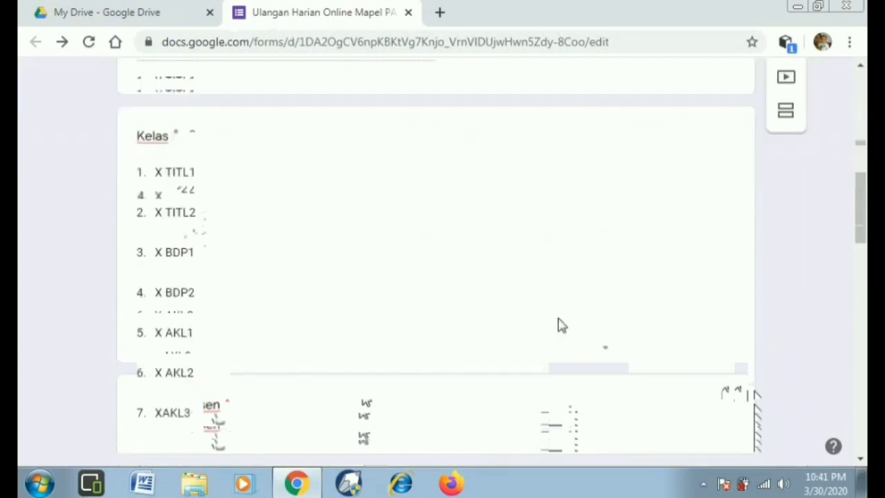
{"action": "scroll", "coordinate": [561, 326], "scroll_direction": "down", "scroll_amount": 10}
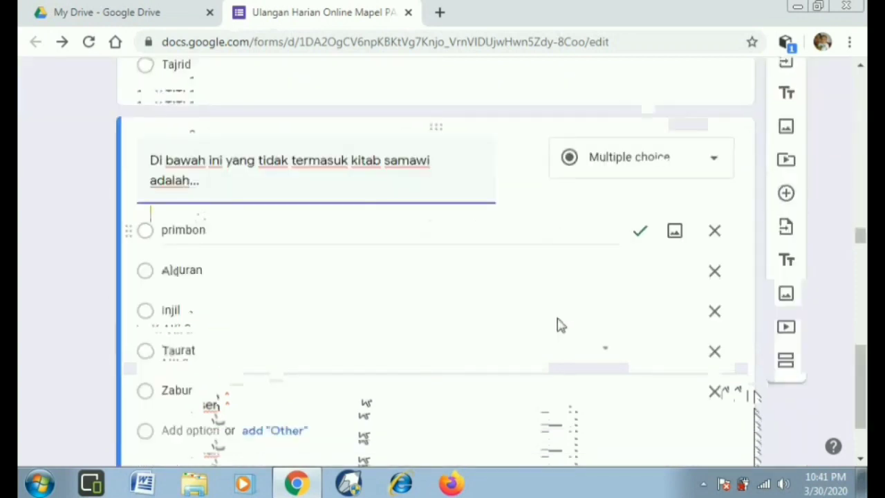
{"action": "scroll", "coordinate": [560, 326], "scroll_direction": "up", "scroll_amount": 4}
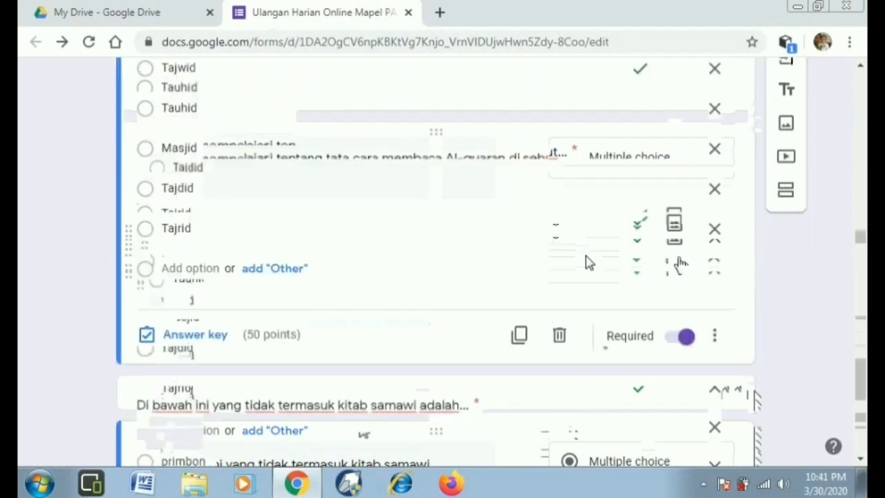
{"action": "scroll", "coordinate": [586, 263], "scroll_direction": "down", "scroll_amount": 3}
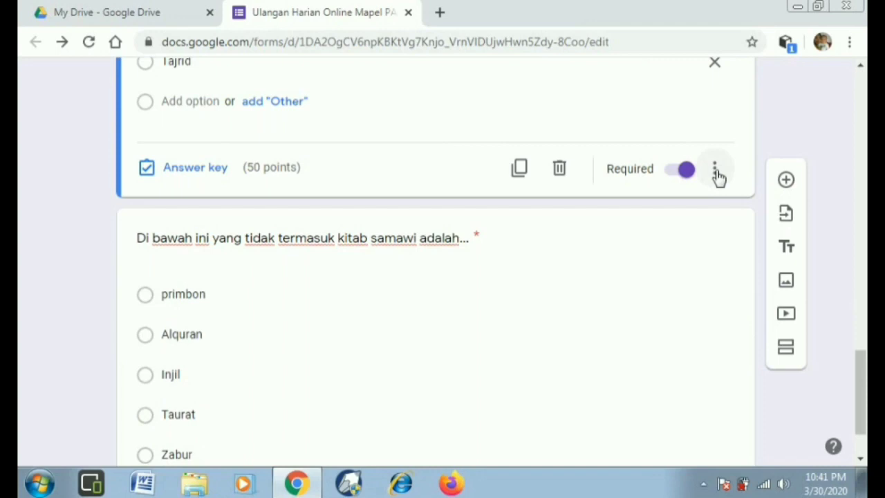
{"action": "left_click", "coordinate": [716, 171]}
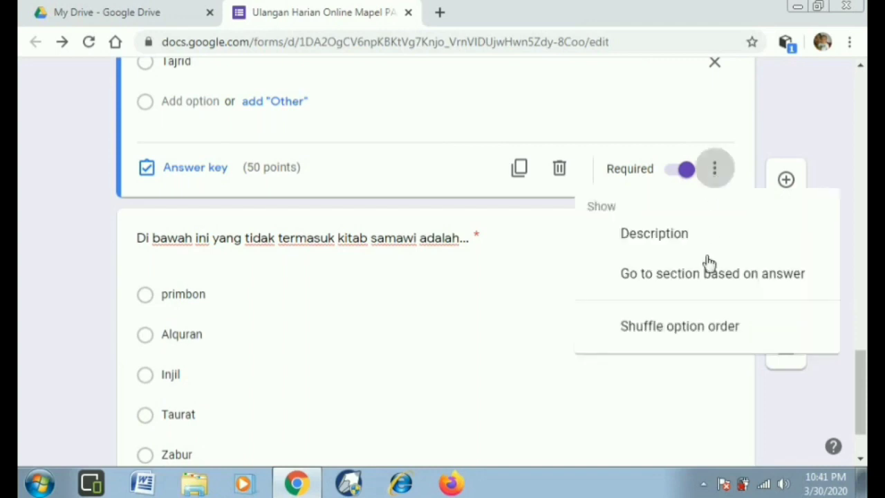
{"action": "left_click", "coordinate": [662, 337]}
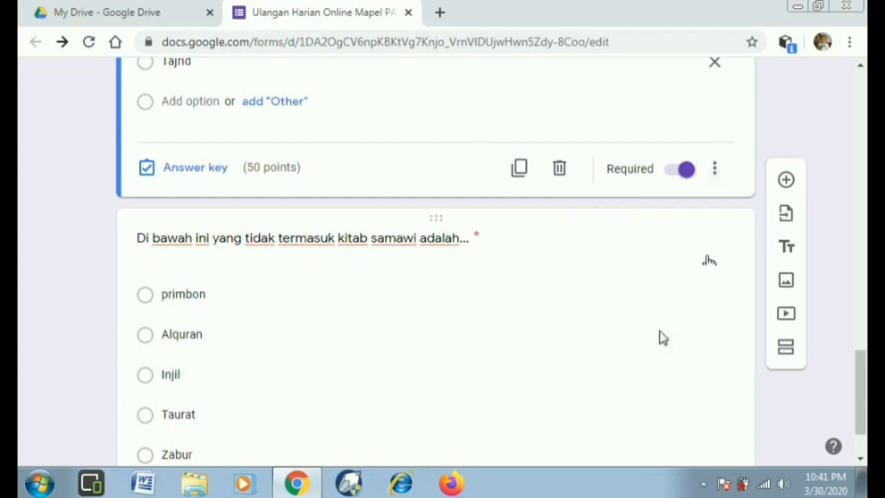
Step: Turn on shuffled option order for the "Di bawah ini yang tidak termasuk kitab samawi adalah..." question
{"action": "scroll", "coordinate": [662, 337], "scroll_direction": "down", "scroll_amount": 2}
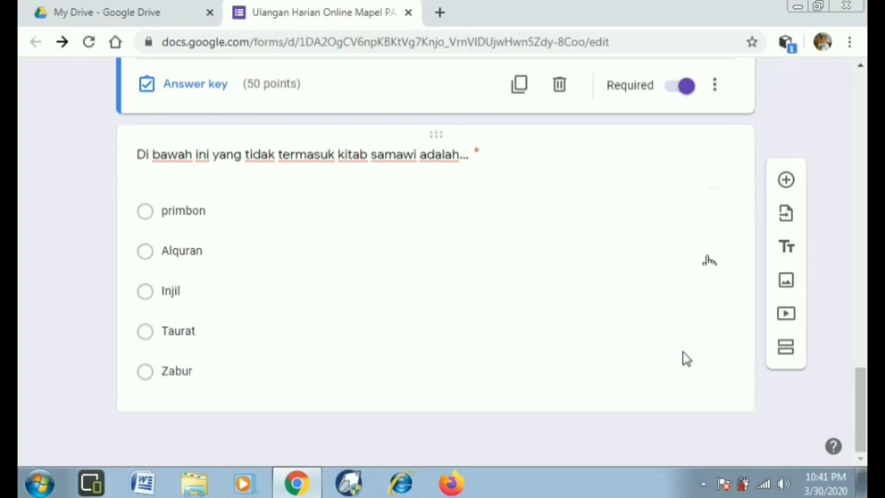
{"action": "scroll", "coordinate": [684, 358], "scroll_direction": "up", "scroll_amount": 8}
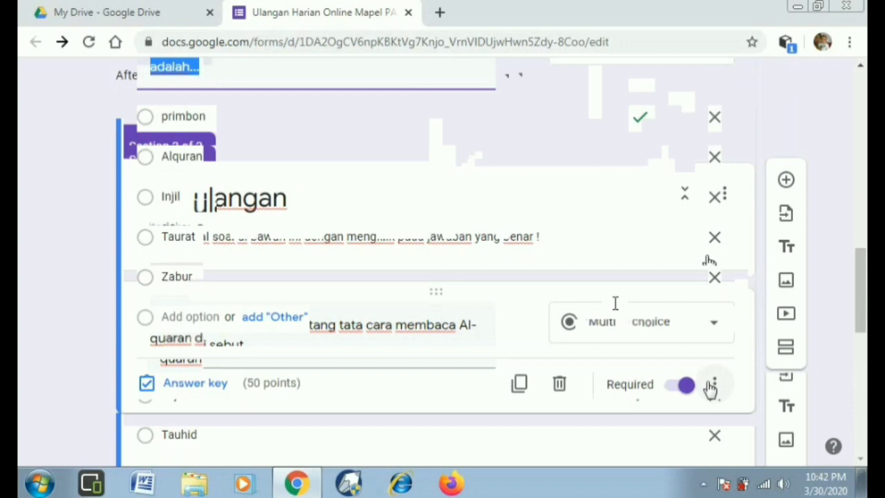
{"action": "left_click", "coordinate": [712, 385]}
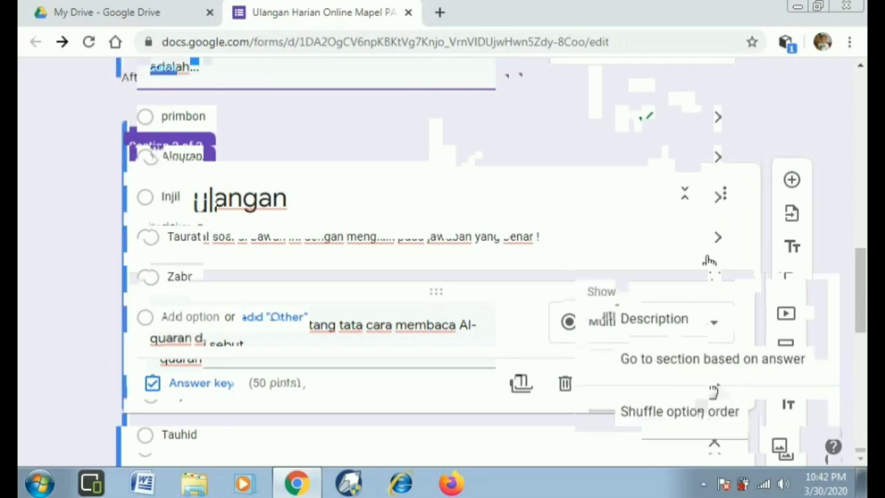
{"action": "left_click", "coordinate": [696, 414]}
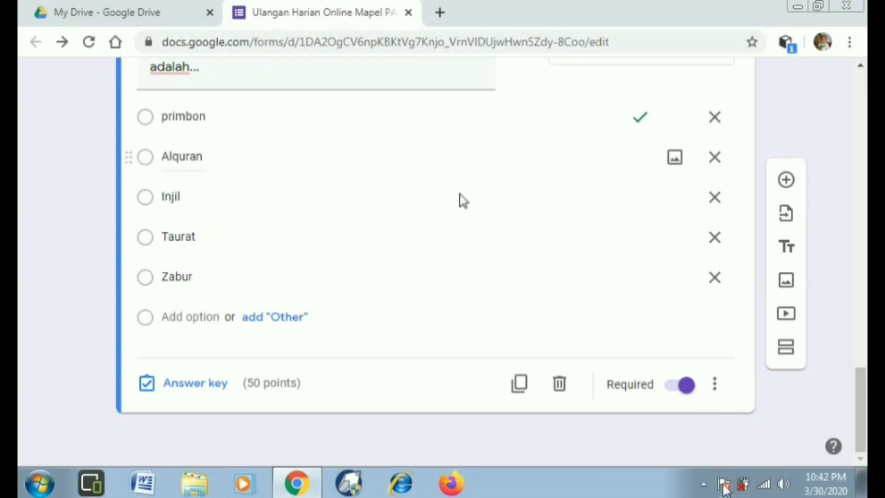
Step: Generate a shortened link for sending the form and copy it
{"action": "scroll", "coordinate": [853, 262], "scroll_direction": "up", "scroll_amount": 10}
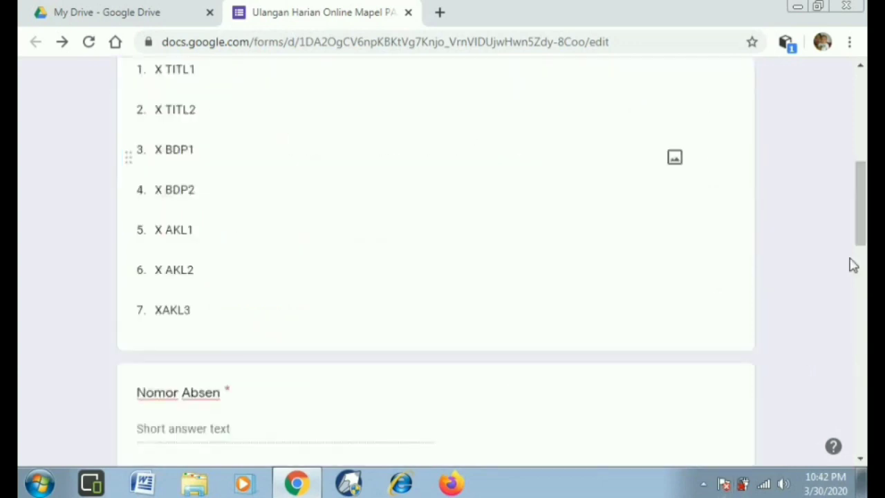
{"action": "scroll", "coordinate": [853, 262], "scroll_direction": "up", "scroll_amount": 6}
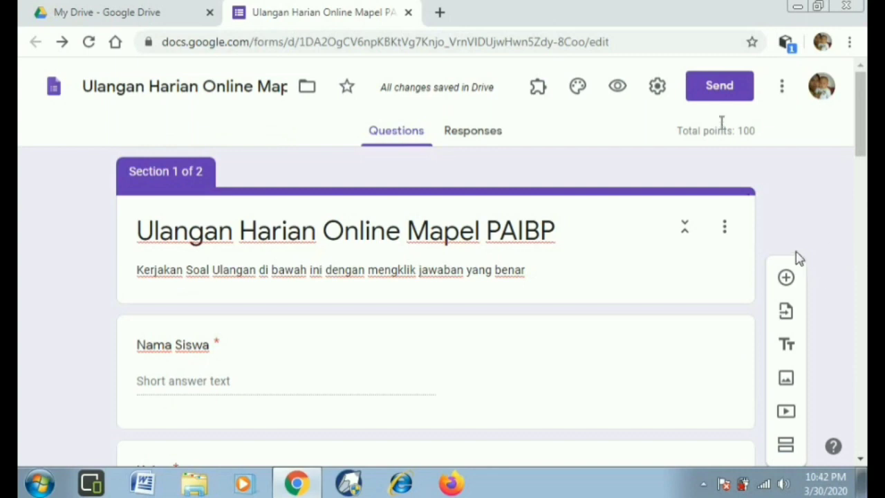
{"action": "left_click", "coordinate": [723, 105]}
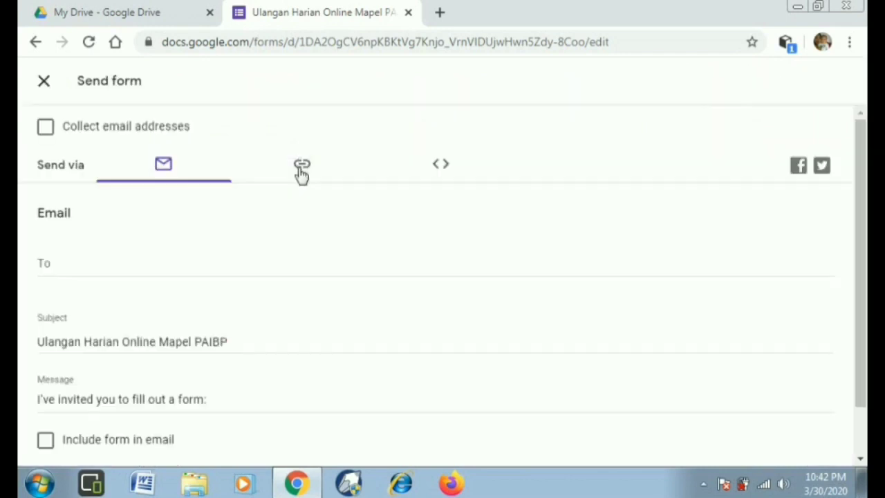
{"action": "left_click", "coordinate": [302, 169]}
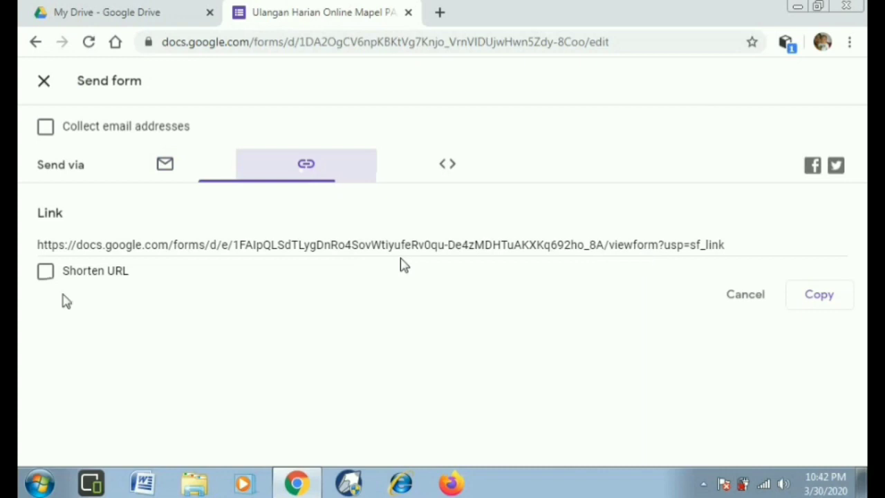
{"action": "left_click", "coordinate": [46, 271]}
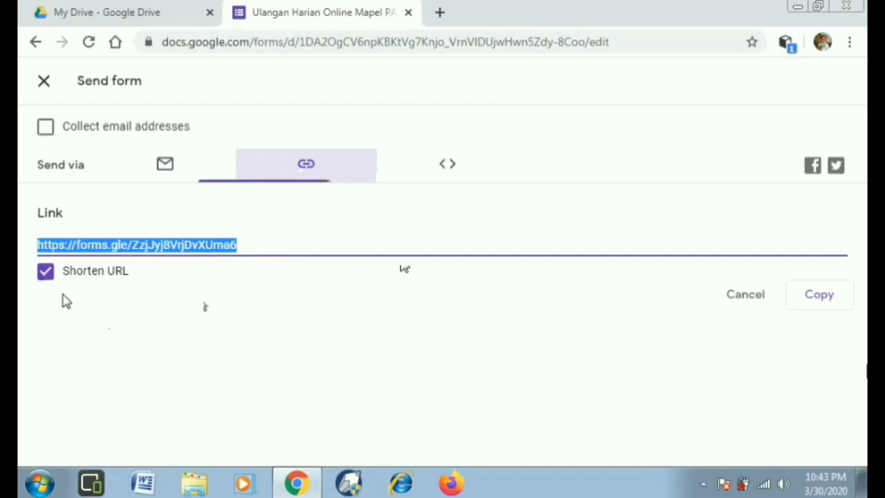
{"action": "left_click", "coordinate": [823, 299]}
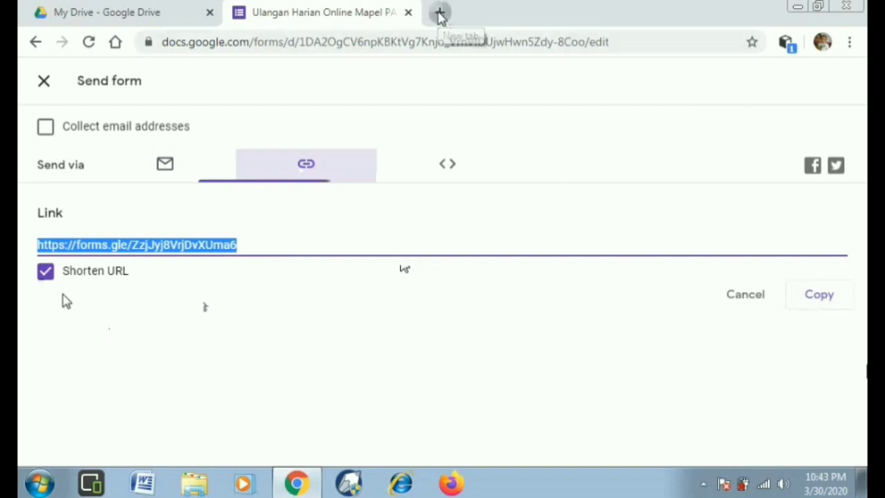
Step: Open the copied form link in a new browser tab
{"action": "left_click", "coordinate": [441, 14]}
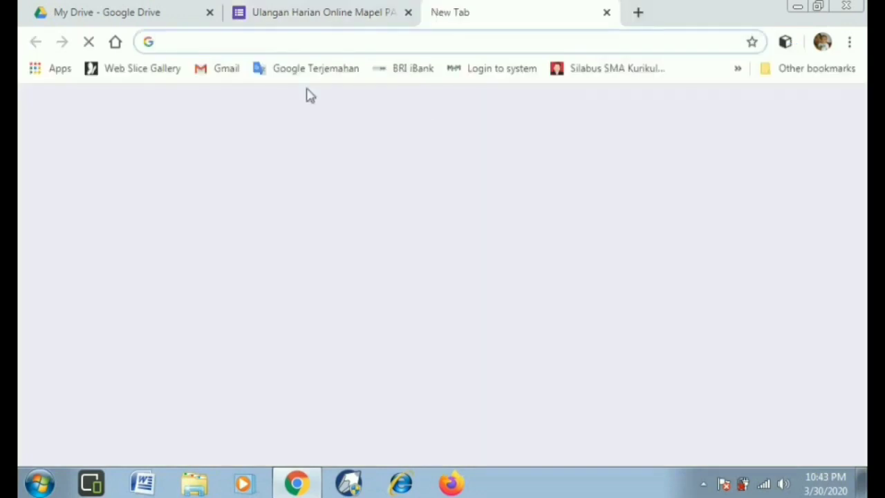
{"action": "right_click", "coordinate": [187, 42]}
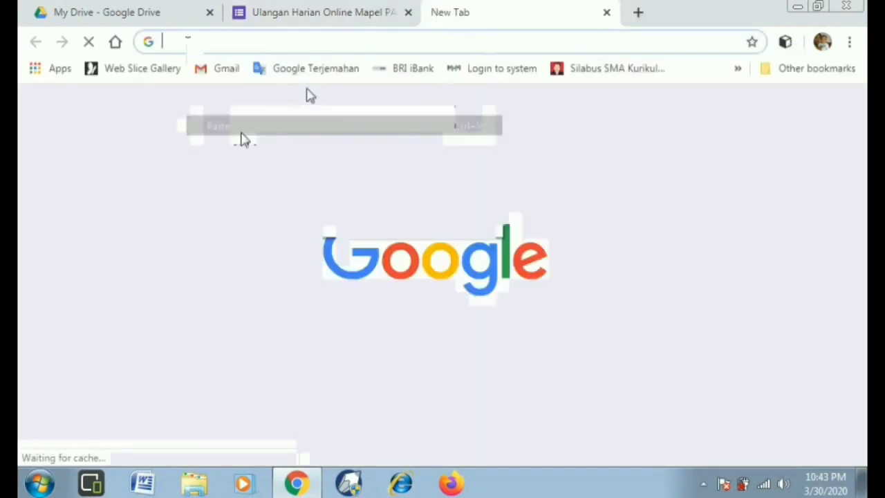
{"action": "left_click", "coordinate": [244, 139]}
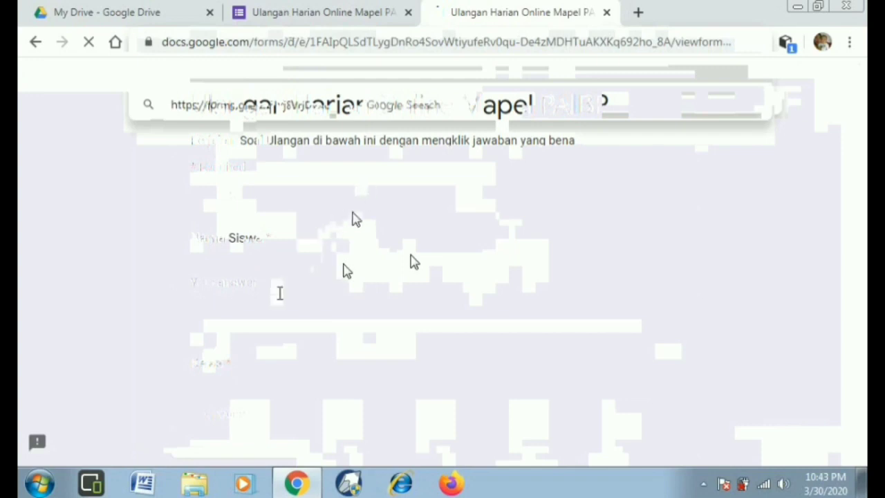
Step: Fill in the student's name, class "X TITL1" and Nomor Absen "01", and continue to the test questions
{"action": "left_click", "coordinate": [280, 293]}
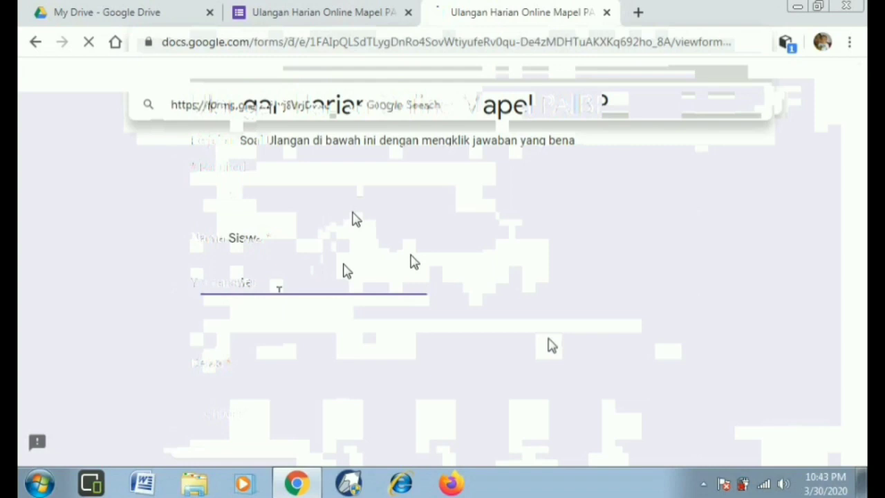
{"action": "type", "text": "Tafa"}
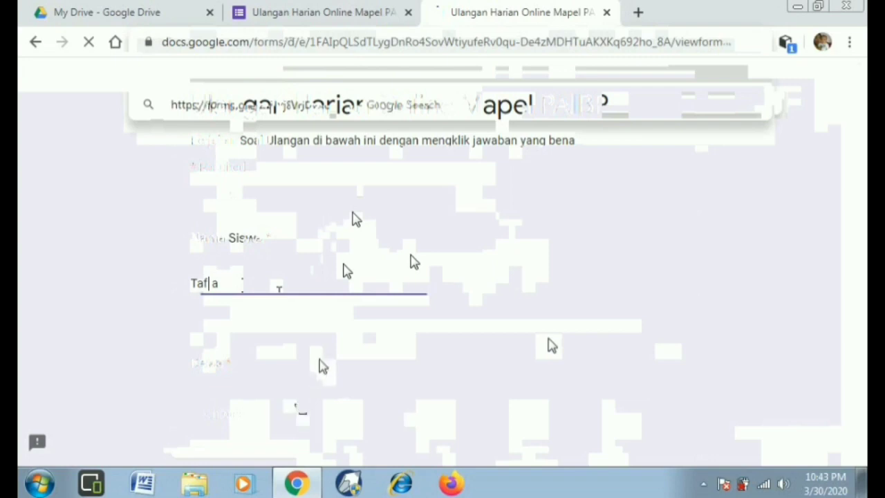
{"action": "type", "text": "t"}
{"action": "scroll", "coordinate": [320, 366], "scroll_direction": "down", "scroll_amount": 3}
{"action": "left_click", "coordinate": [322, 256]}
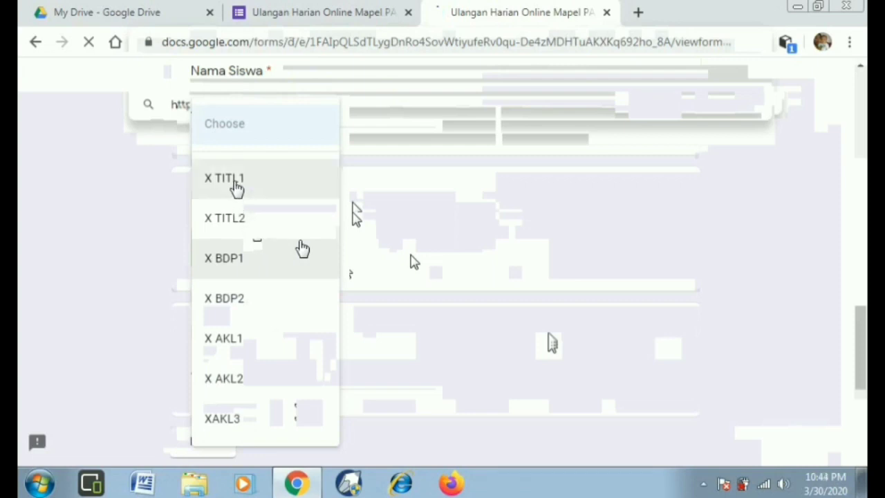
{"action": "left_click", "coordinate": [237, 181]}
{"action": "left_click", "coordinate": [226, 374]}
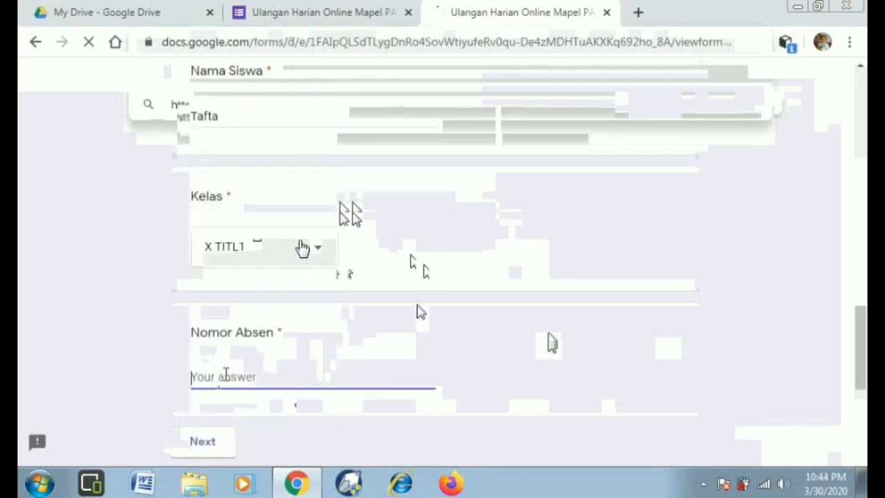
{"action": "type", "text": "01"}
{"action": "scroll", "coordinate": [417, 311], "scroll_direction": "down", "scroll_amount": 3}
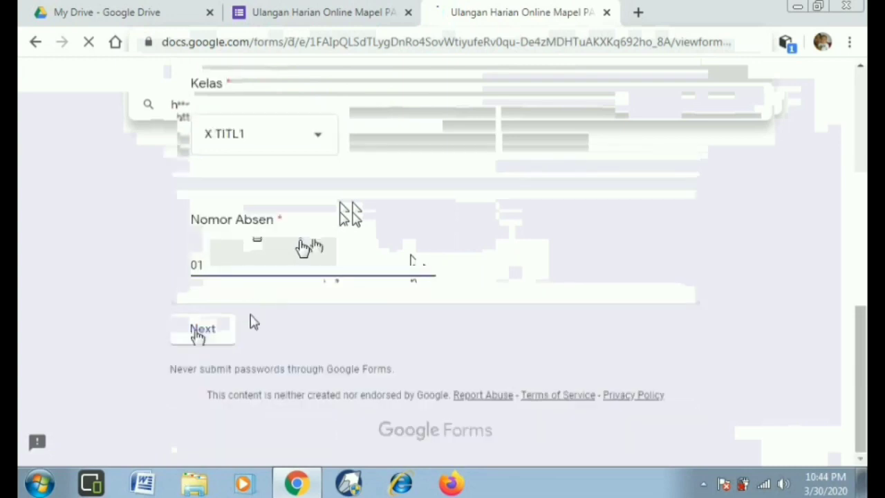
{"action": "left_click", "coordinate": [201, 332]}
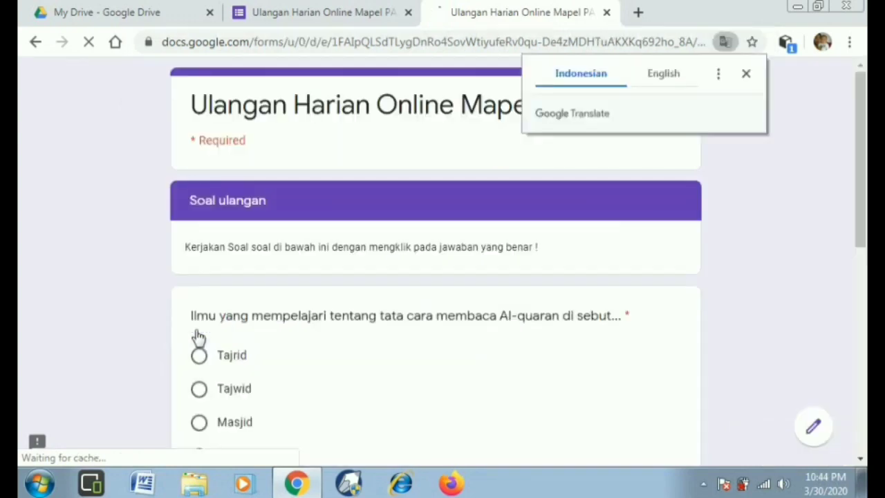
Step: Submit the test with "Tajwid" for the first question and "primbon" for the second, and open the accuracy view
{"action": "scroll", "coordinate": [751, 237], "scroll_direction": "down", "scroll_amount": 5}
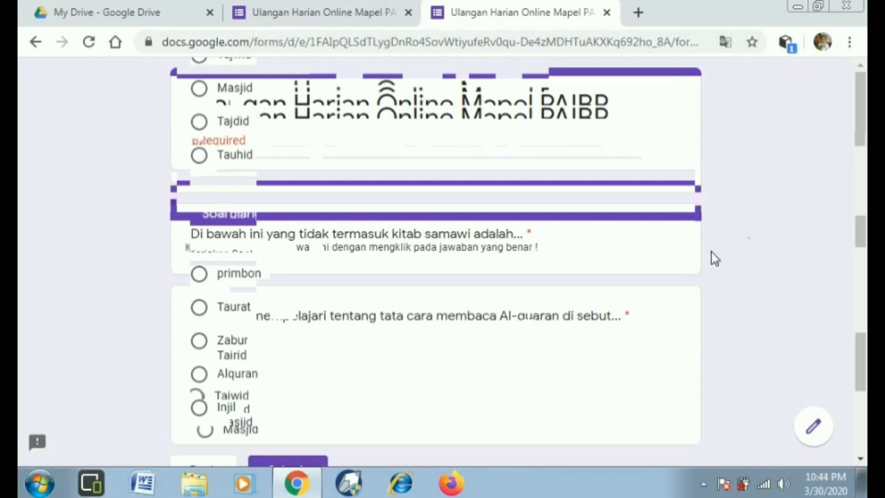
{"action": "scroll", "coordinate": [715, 258], "scroll_direction": "down", "scroll_amount": 2}
{"action": "scroll", "coordinate": [712, 260], "scroll_direction": "up", "scroll_amount": 5}
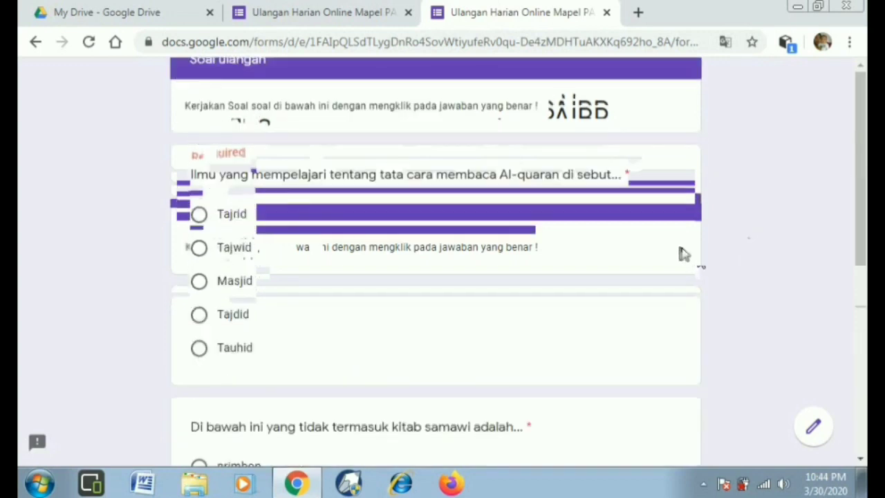
{"action": "left_click", "coordinate": [199, 249]}
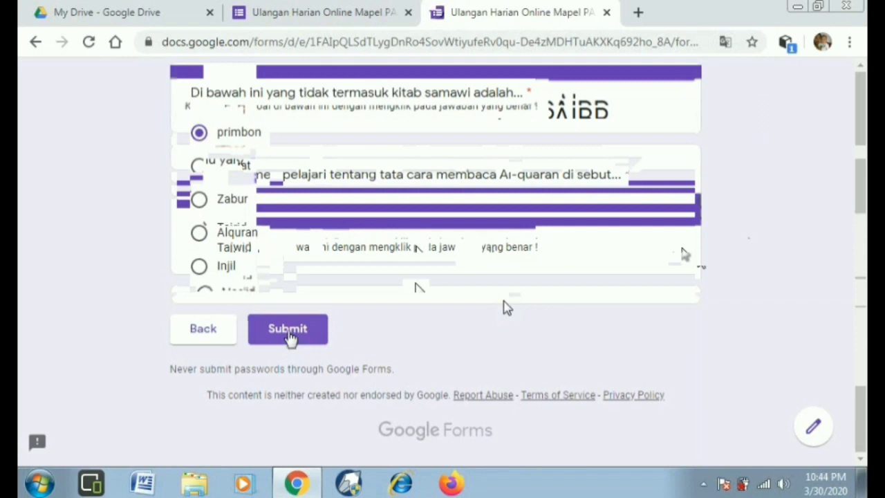
{"action": "left_click", "coordinate": [289, 332]}
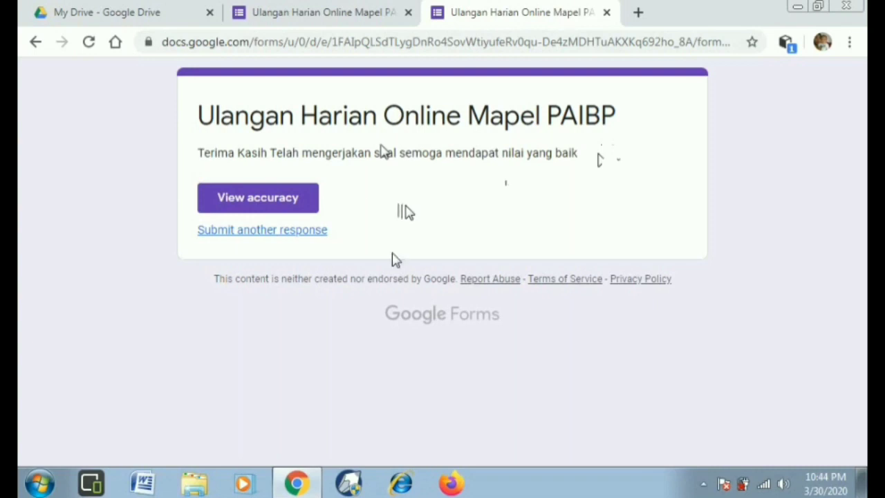
{"action": "left_click", "coordinate": [293, 204]}
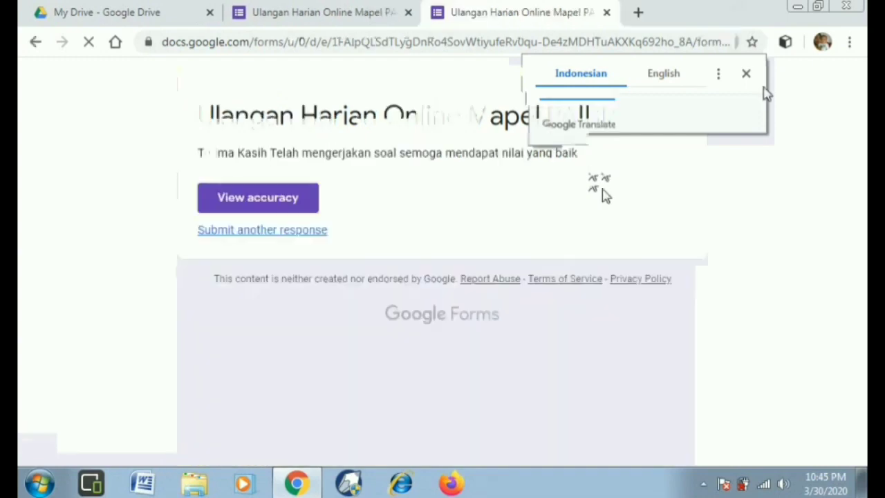
Step: Return to the form editor and start creating a spreadsheet from the form's responses
{"action": "left_click", "coordinate": [357, 12]}
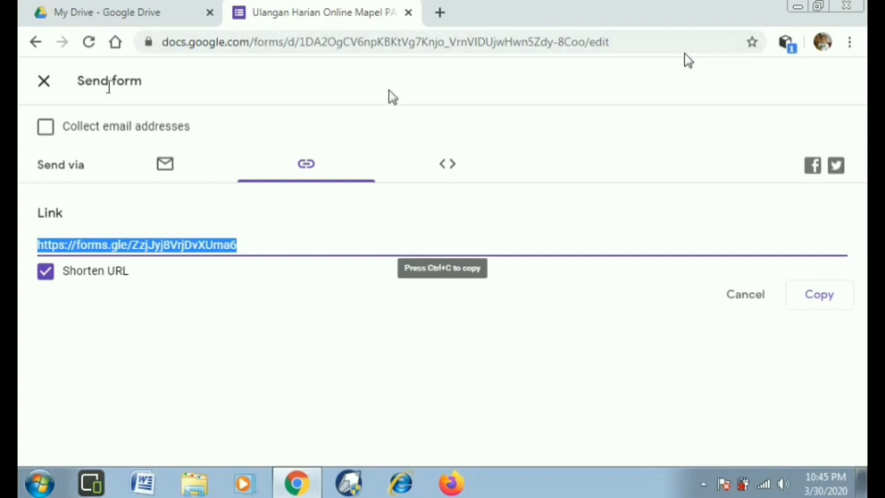
{"action": "left_click", "coordinate": [36, 45]}
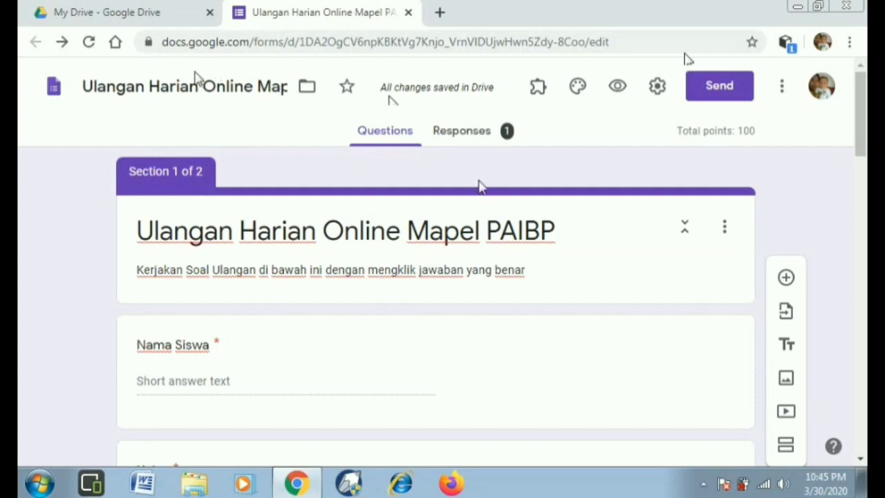
{"action": "left_click", "coordinate": [483, 135]}
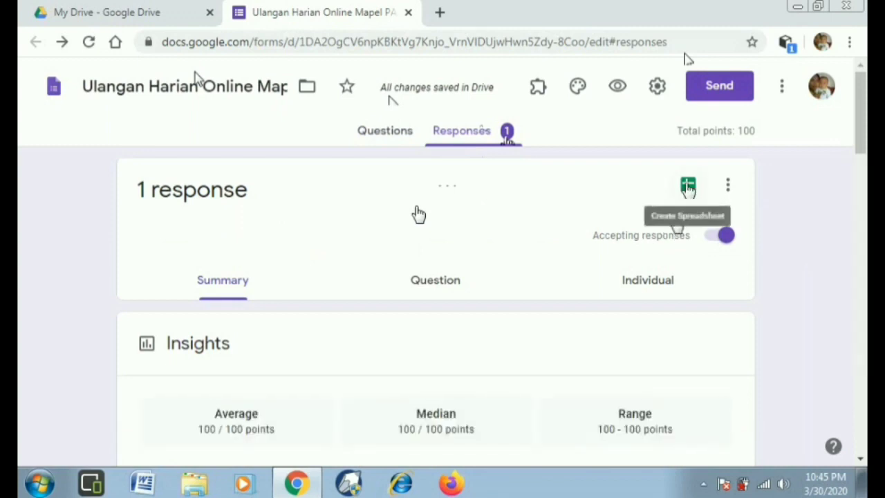
{"action": "left_click", "coordinate": [688, 185]}
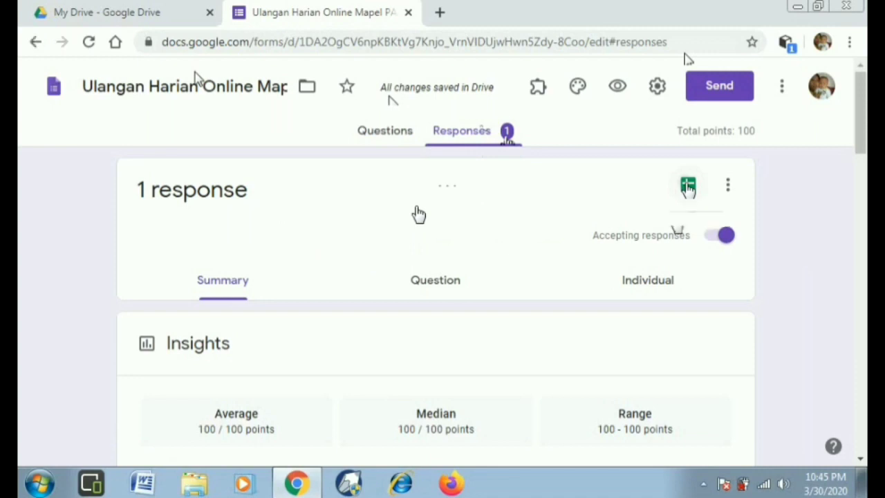